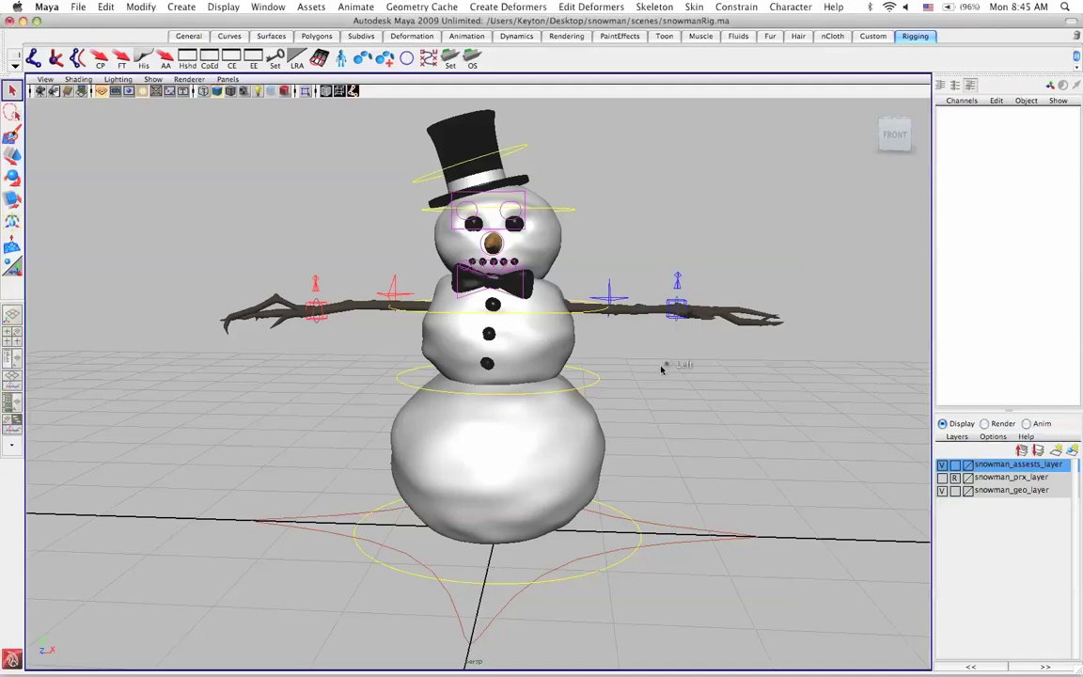
# Push the lower spine control cc_spineB01 twice to deform the bottom snowball, undoing each move.
pyautogui.keyDown('alt'); pyautogui.moveTo(596, 224); pyautogui.dragTo(619, 424); pyautogui.keyUp('alt')
pyautogui.press('w')
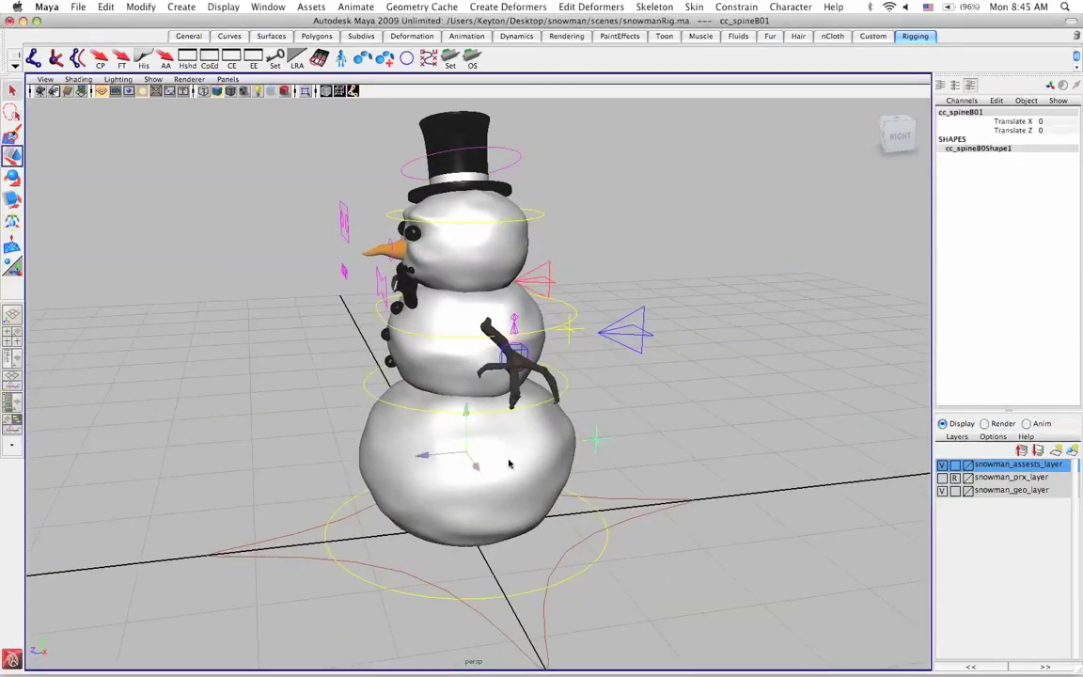
pyautogui.moveTo(439, 458)
pyautogui.mouseDown()
pyautogui.moveTo(448, 496)
pyautogui.moveTo(515, 498)
pyautogui.moveTo(537, 458)
pyautogui.mouseUp()
pyautogui.hotkey('ctrl', 'z')
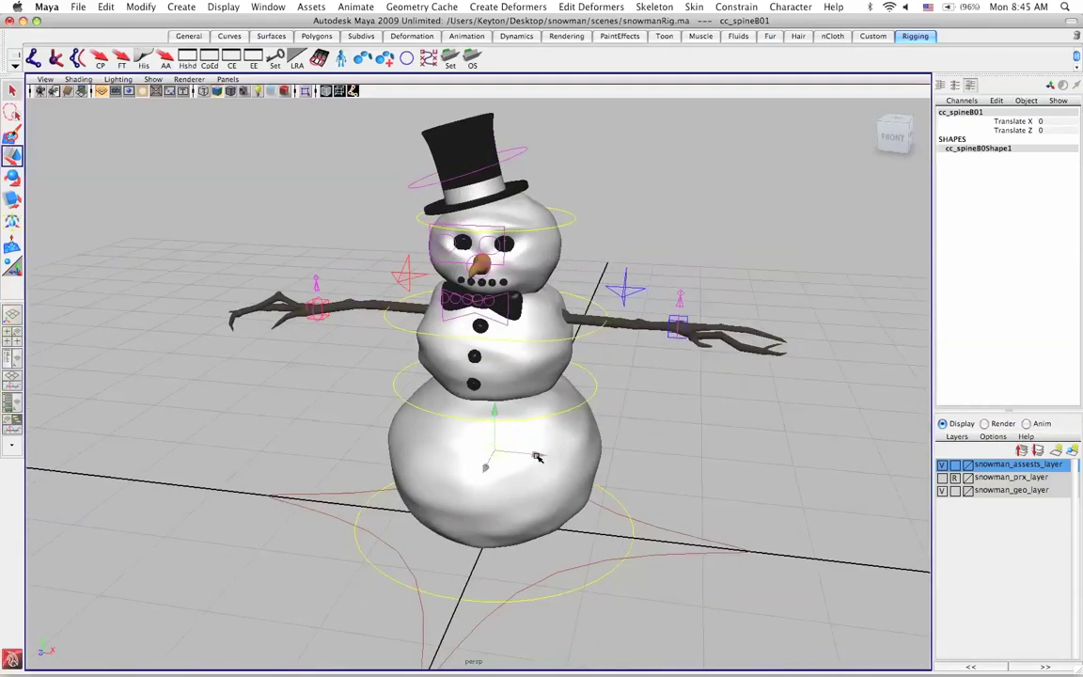
pyautogui.moveTo(559, 457); pyautogui.dragTo(526, 489, button='middle')
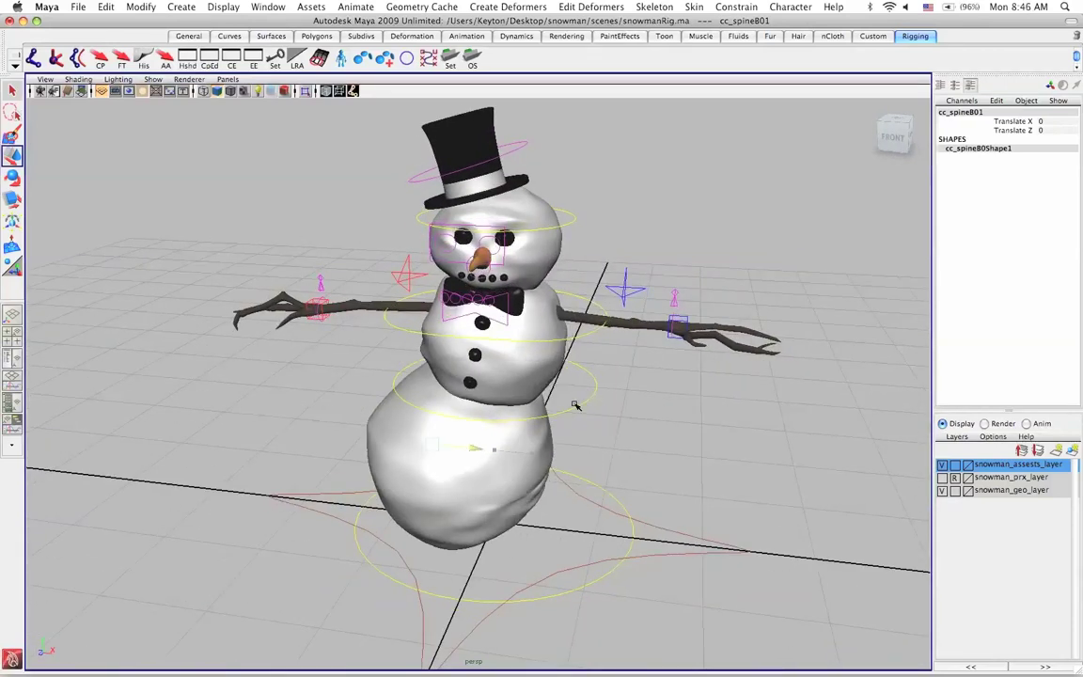
pyautogui.hotkey('ctrl', 'z')
# Test-move the hip control cc_hip01 and middle spine control cc_spineD01, undoing the body shift.
pyautogui.click(581, 407)
pyautogui.moveTo(580, 407); pyautogui.dragTo(487, 386, button='middle')
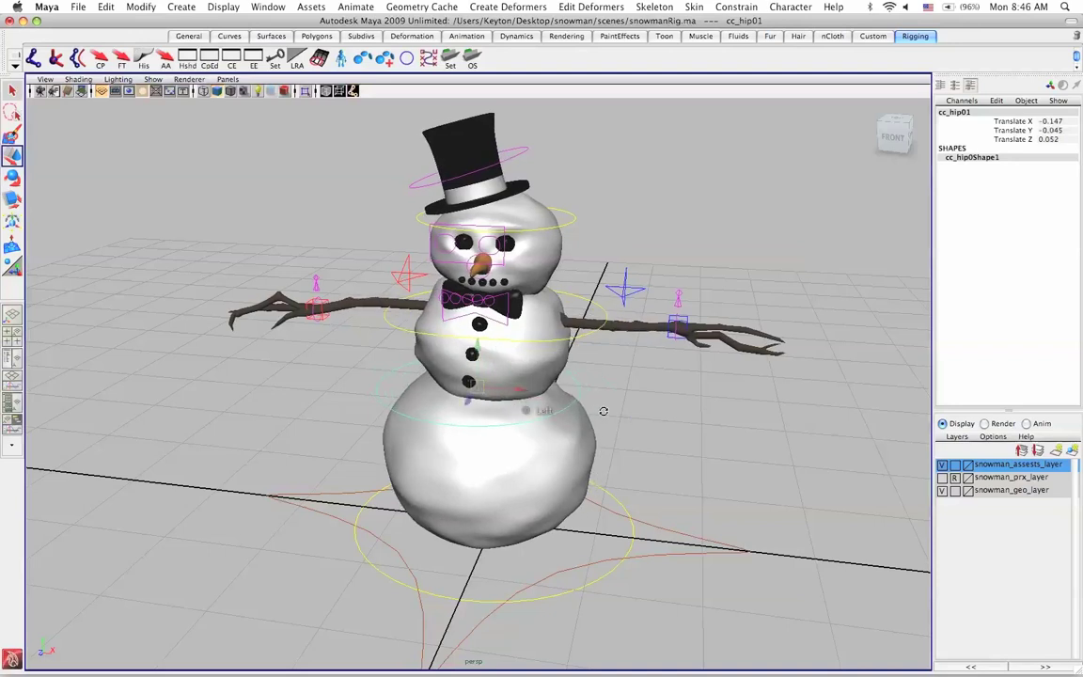
pyautogui.keyDown('alt'); pyautogui.moveTo(604, 411); pyautogui.dragTo(586, 360); pyautogui.keyUp('alt')
pyautogui.click(569, 333)
pyautogui.moveTo(569, 333)
pyautogui.mouseDown(button='middle')
pyautogui.moveTo(421, 336)
pyautogui.moveTo(368, 311)
pyautogui.mouseUp(button='middle')
pyautogui.hotkey('ctrl', 'z')
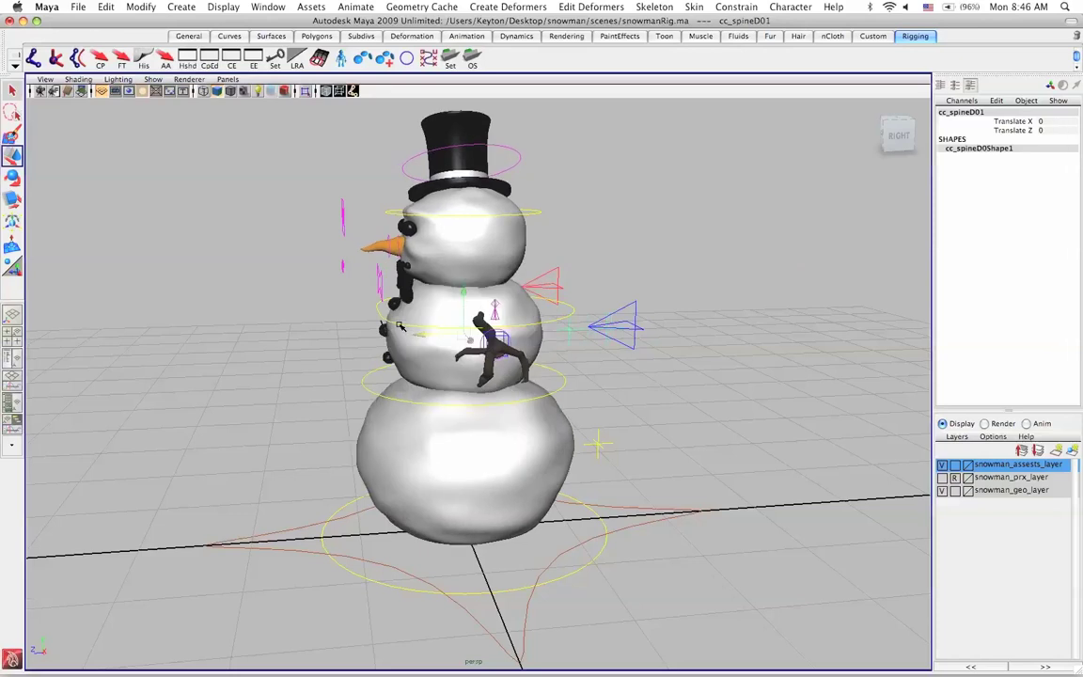
pyautogui.keyDown('alt'); pyautogui.moveTo(359, 382); pyautogui.dragTo(501, 323); pyautogui.keyUp('alt')
# Sway cc_chest01 to shift the upper body, then set its Translate X/Y/Z to 0.
pyautogui.click(502, 322)
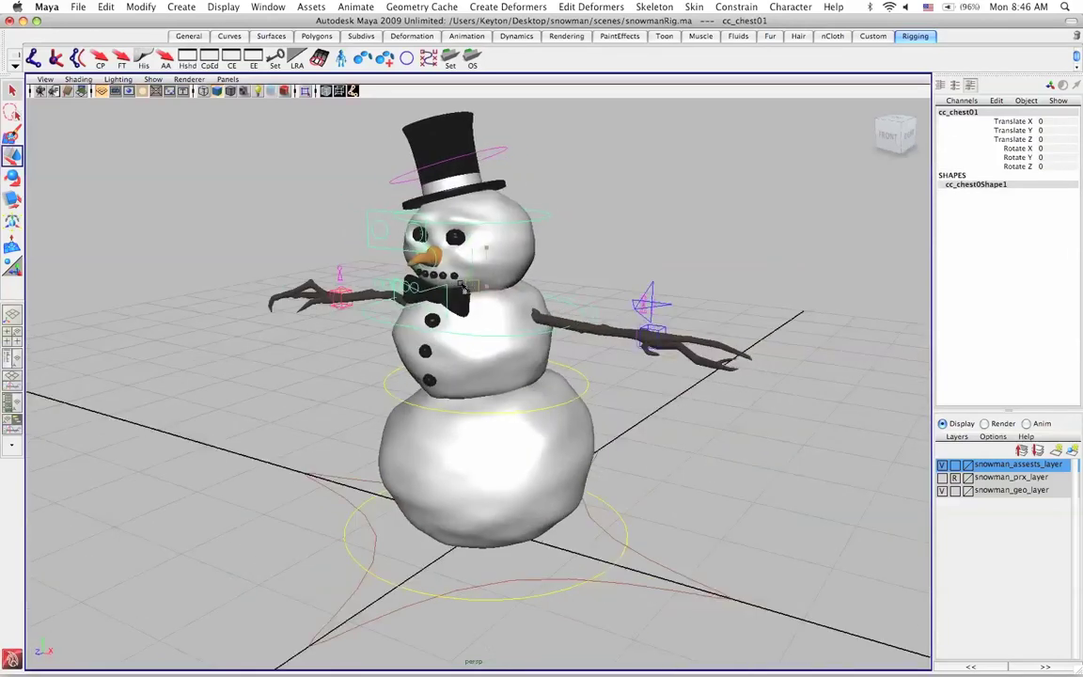
pyautogui.moveTo(501, 323)
pyautogui.mouseDown(button='middle')
pyautogui.moveTo(488, 244)
pyautogui.moveTo(357, 368)
pyautogui.mouseUp(button='middle')
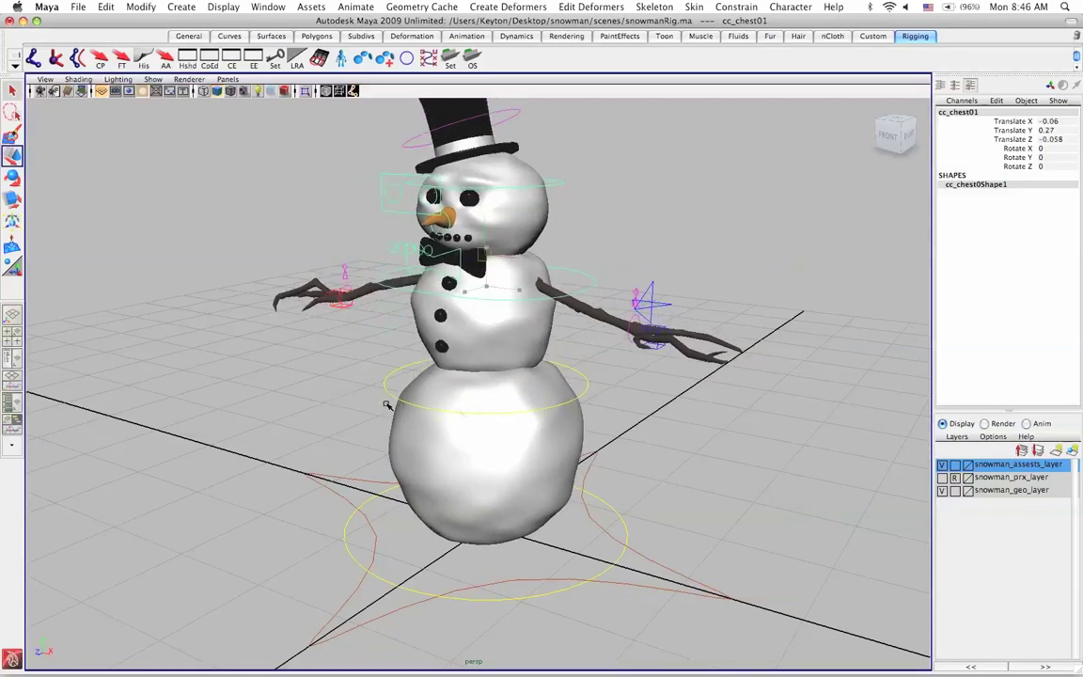
pyautogui.click(599, 284)
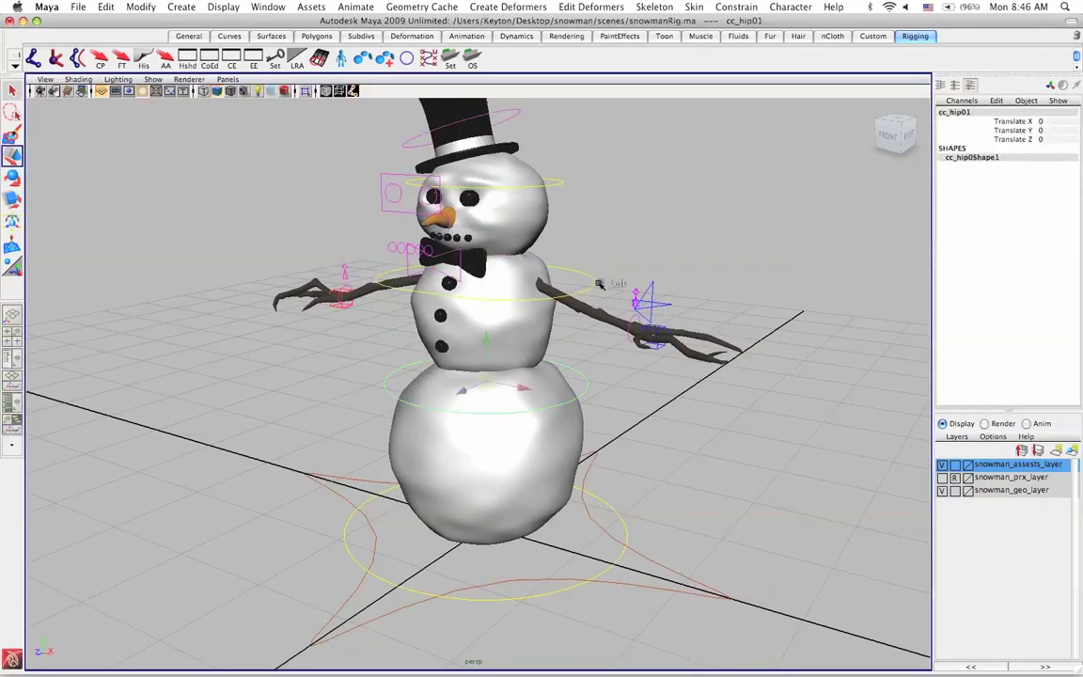
pyautogui.click(592, 282)
pyautogui.moveTo(1044, 122); pyautogui.dragTo(1052, 142)
pyautogui.write('0')
pyautogui.press('Return')
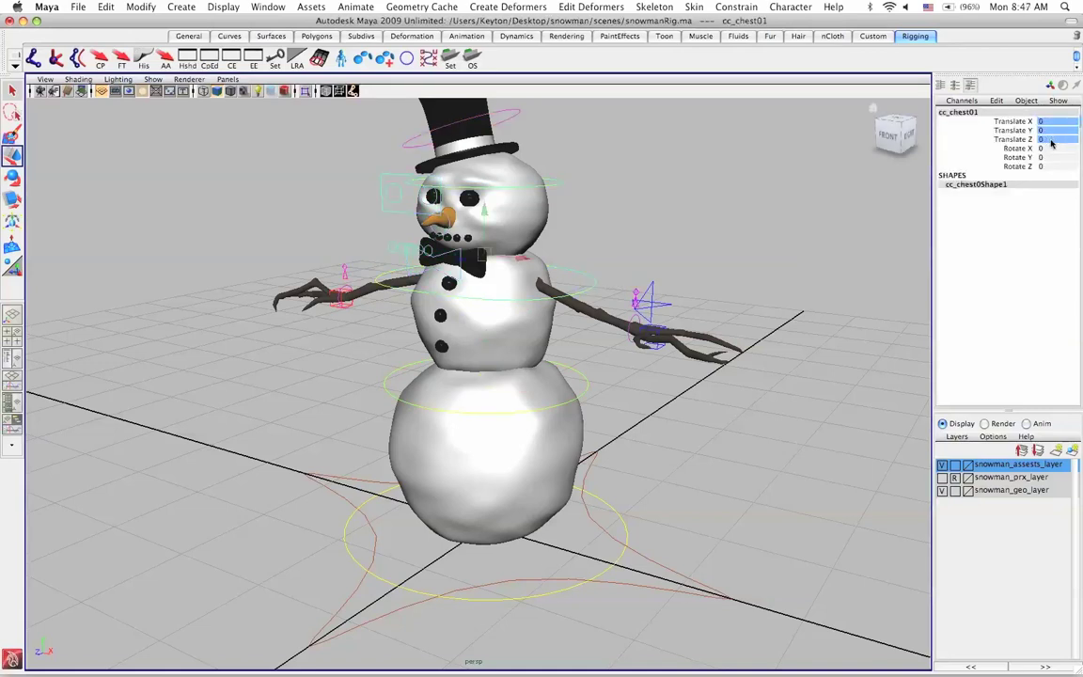
# Rotate the bow tie control cc_tie01 about 18 degrees.
pyautogui.click(442, 285)
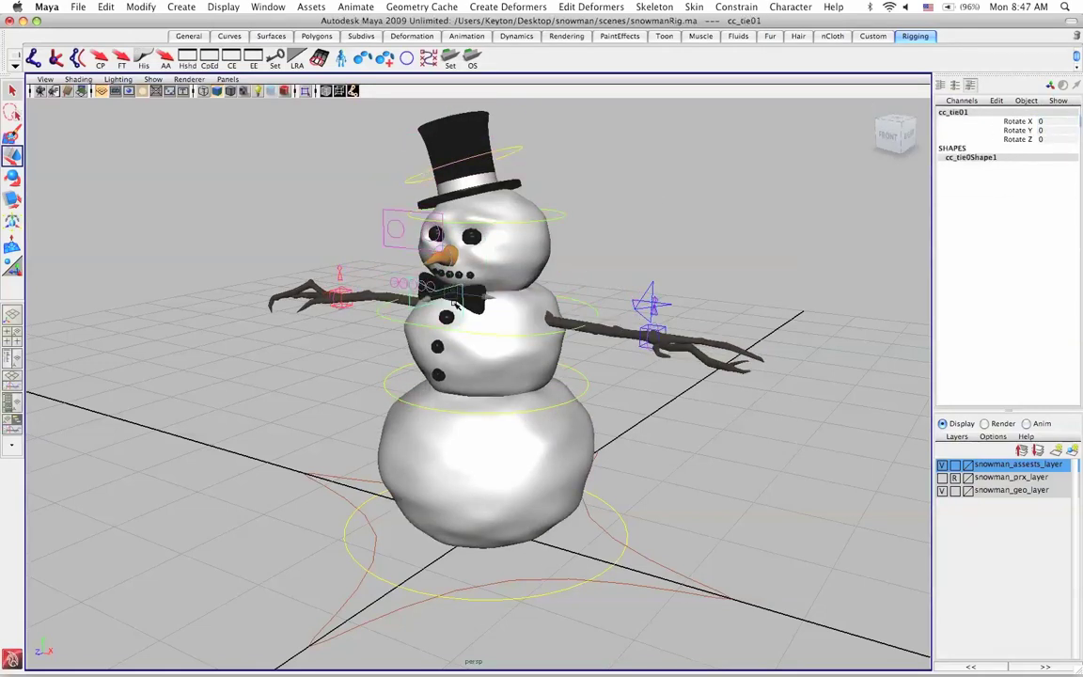
pyautogui.press('e')
pyautogui.moveTo(496, 285); pyautogui.dragTo(489, 273)
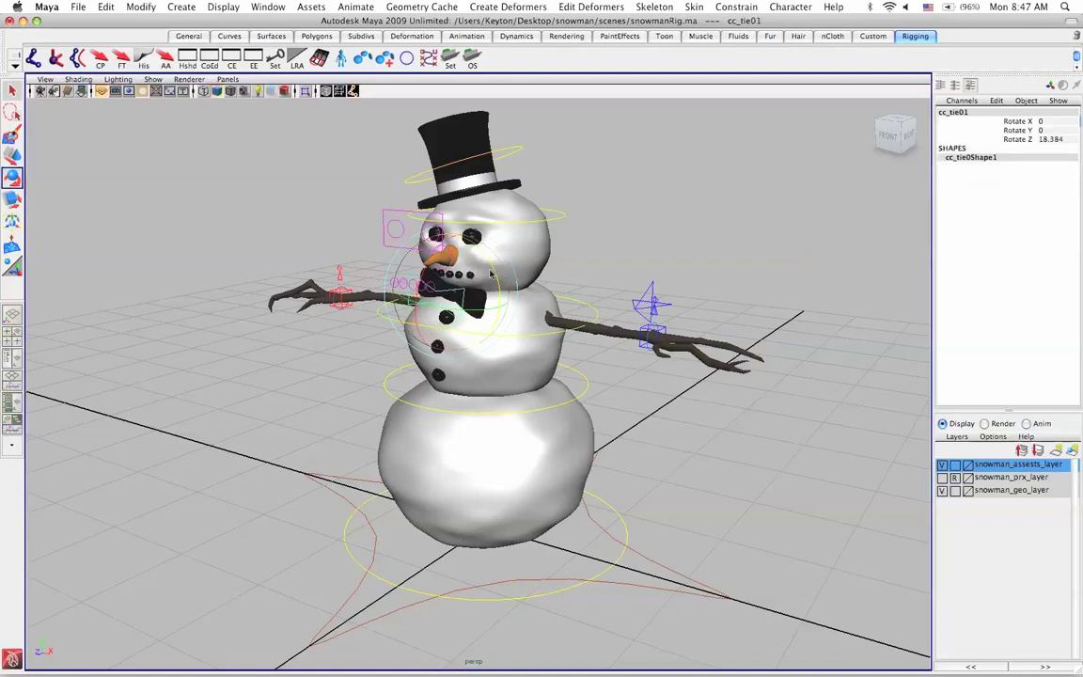
# Move the eyes aim control cc_eyes01 out to the left of the face.
pyautogui.click(397, 227)
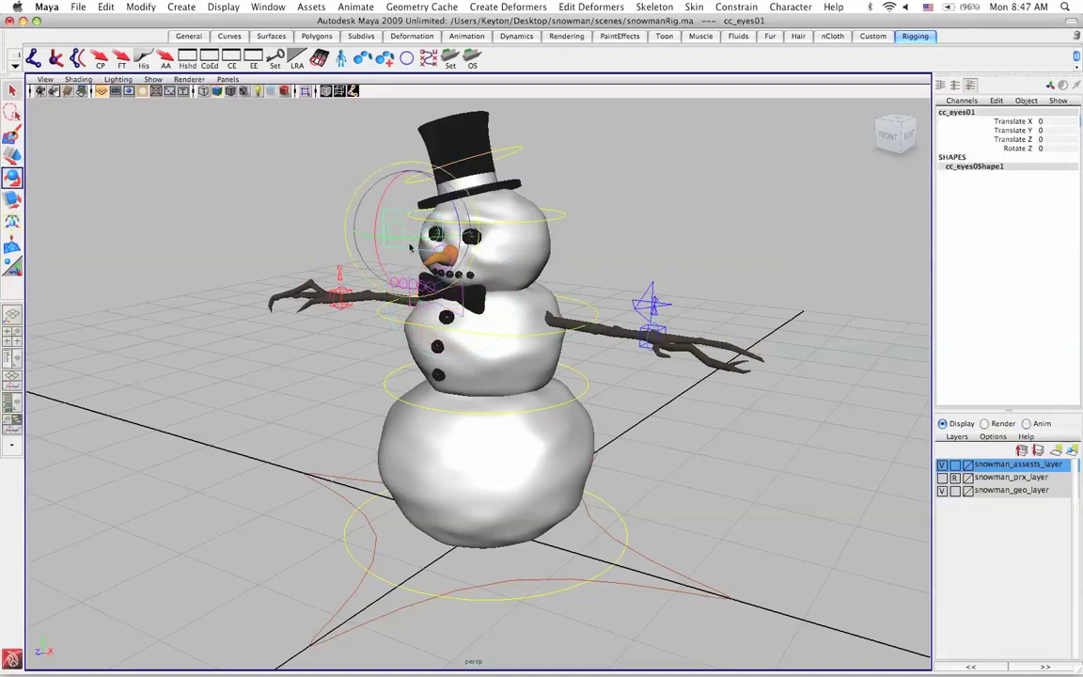
pyautogui.press('w')
pyautogui.moveTo(402, 234); pyautogui.dragTo(344, 228)
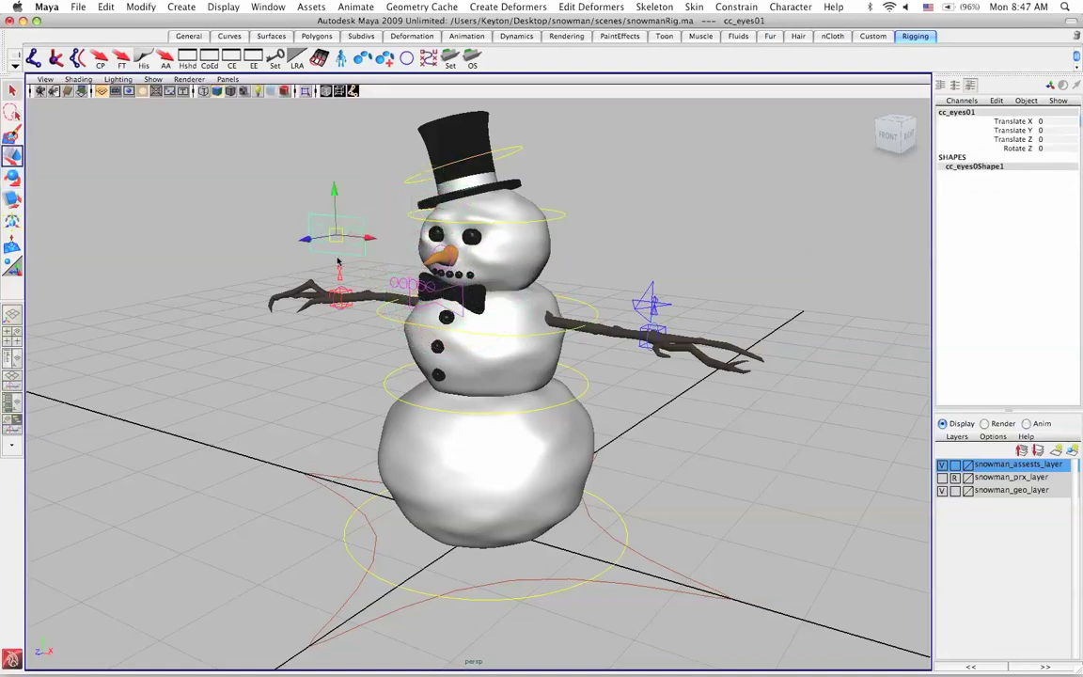
pyautogui.keyDown('alt'); pyautogui.moveTo(364, 273); pyautogui.dragTo(446, 282); pyautogui.keyUp('alt')
# Pick-walk up to cc_head01 and swing the head and hat back and forth.
pyautogui.press('Up')
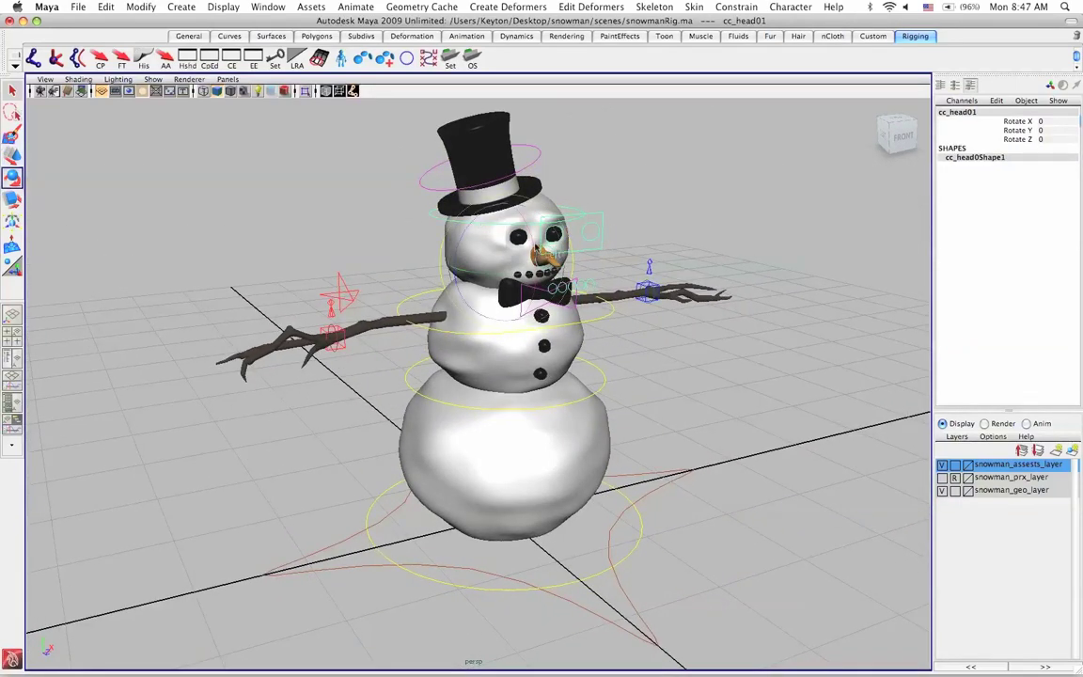
pyautogui.moveTo(536, 247); pyautogui.dragTo(530, 258, button='middle')
pyautogui.keyDown('alt'); pyautogui.moveTo(576, 199); pyautogui.dragTo(527, 166); pyautogui.keyUp('alt')
# Lift the hat control cc_hat01 off the head, then undo to seat it back.
pyautogui.click(538, 175)
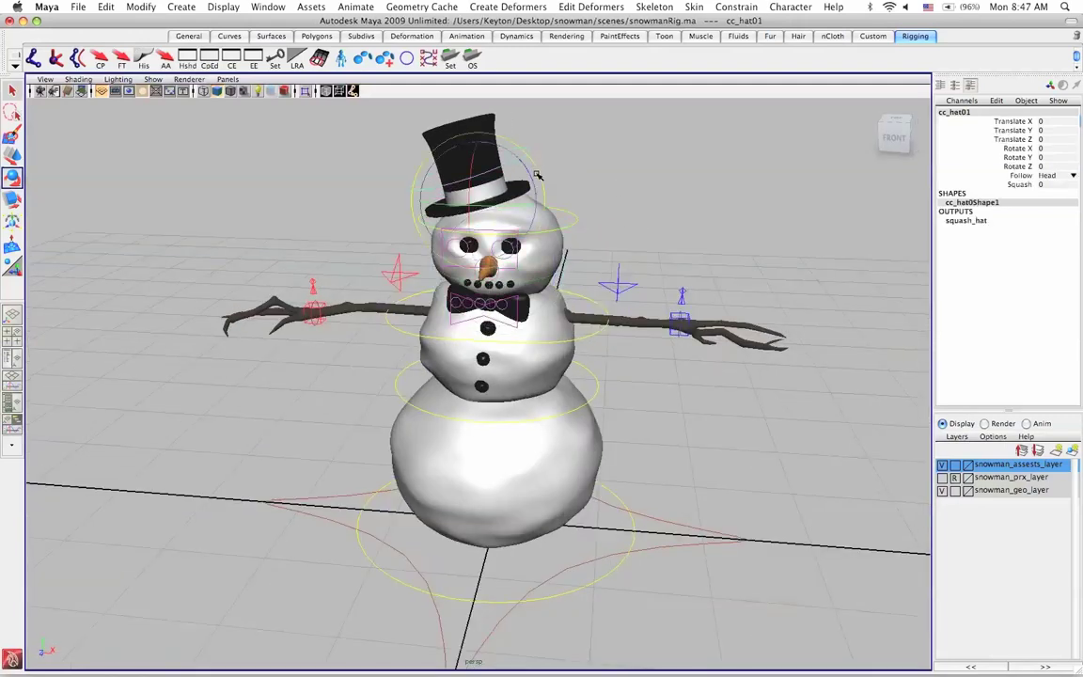
pyautogui.press('w')
pyautogui.moveTo(505, 212); pyautogui.dragTo(492, 186, button='middle')
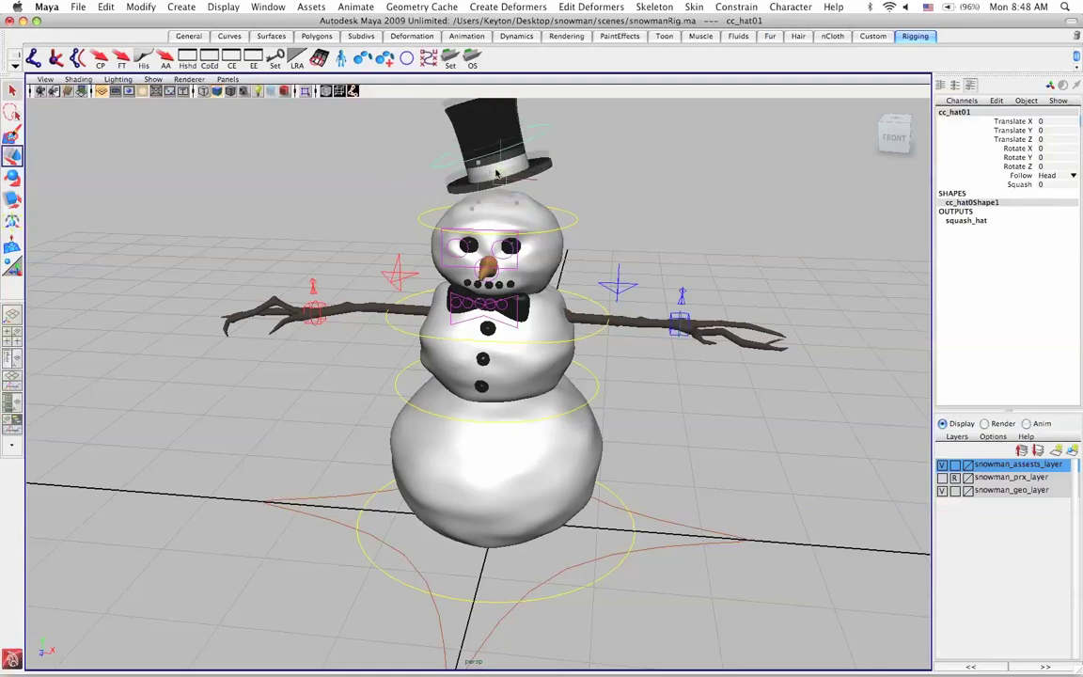
pyautogui.press('z')
# Scrub the hat's Squash channel and keep its Follow set to Head.
pyautogui.click(1019, 184)
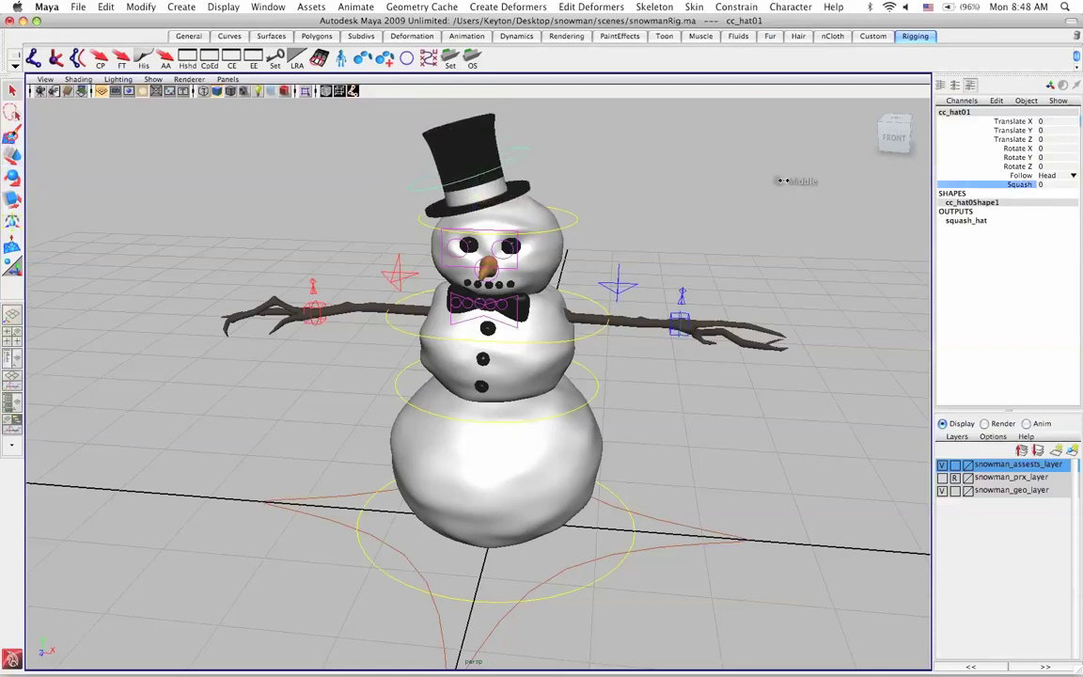
pyautogui.moveTo(715, 166); pyautogui.dragTo(808, 189, button='middle')
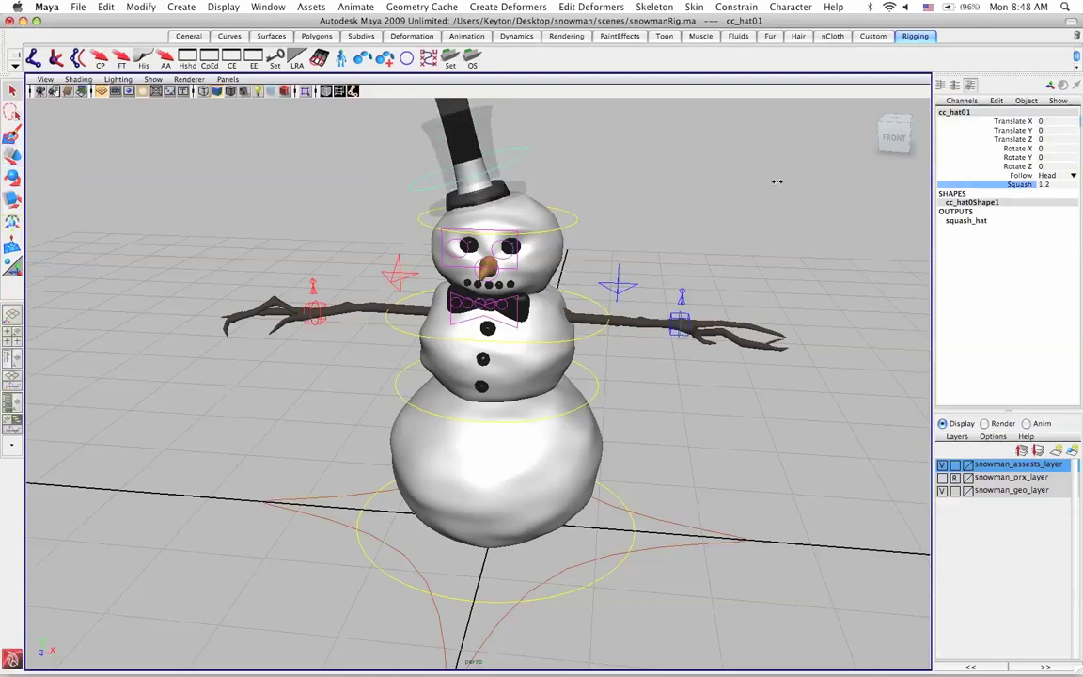
pyautogui.click(1047, 176)
pyautogui.click(1052, 176)
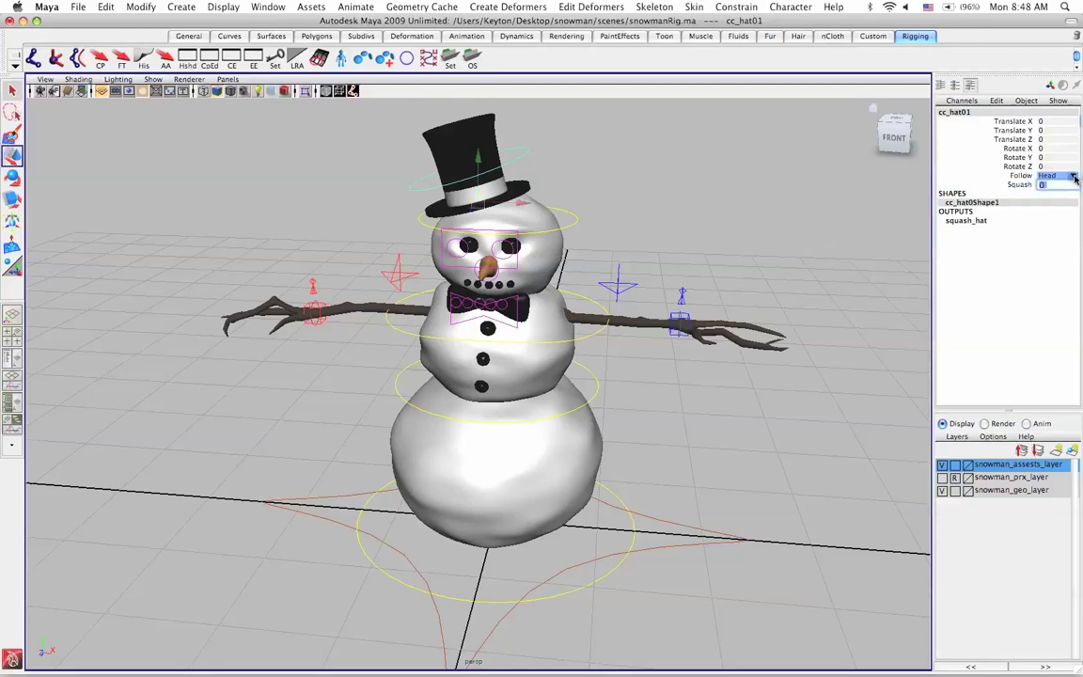
# Tilt the upper body with cc_chest01, then undo the tilt.
pyautogui.click(486, 308)
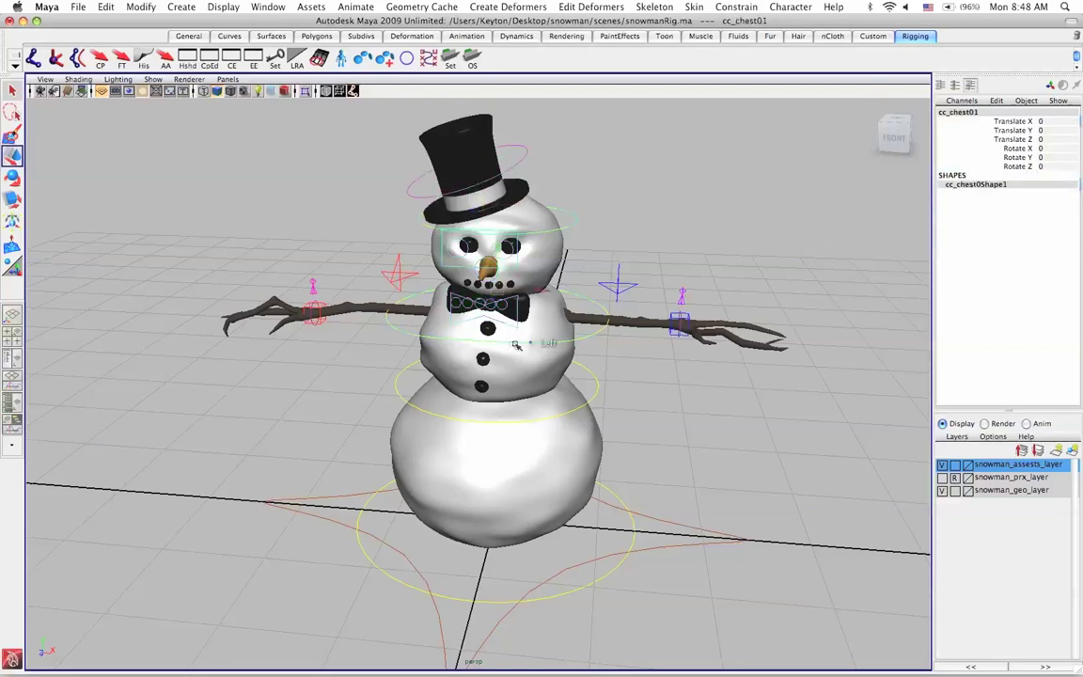
pyautogui.keyDown('alt'); pyautogui.moveTo(516, 345); pyautogui.dragTo(418, 335); pyautogui.keyUp('alt')
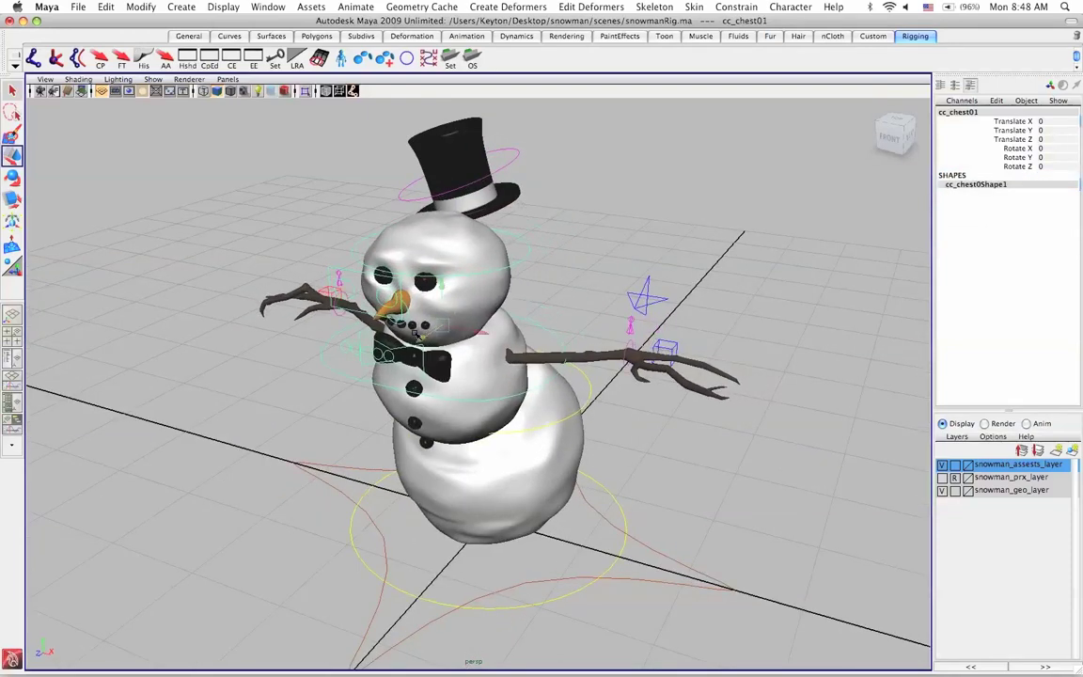
pyautogui.press('z')
pyautogui.press('z')
pyautogui.keyDown('alt'); pyautogui.moveTo(419, 340); pyautogui.dragTo(675, 324); pyautogui.keyUp('alt')
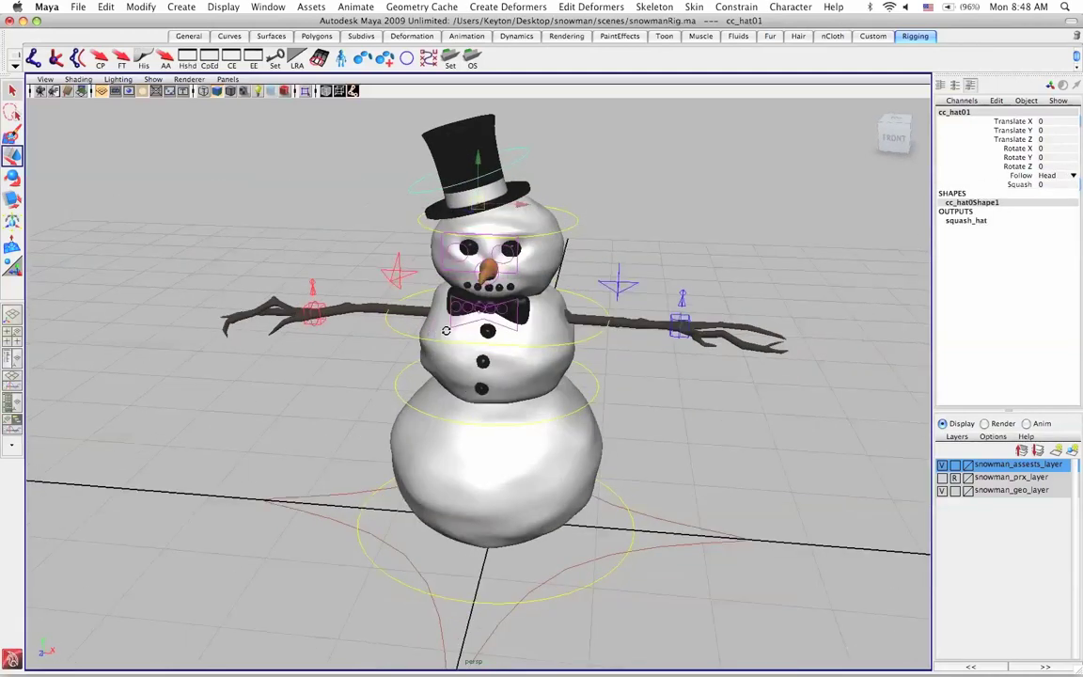
# Bend the left and right stick arms by pulling each wrist IK control inward, undoing each.
pyautogui.click(665, 338)
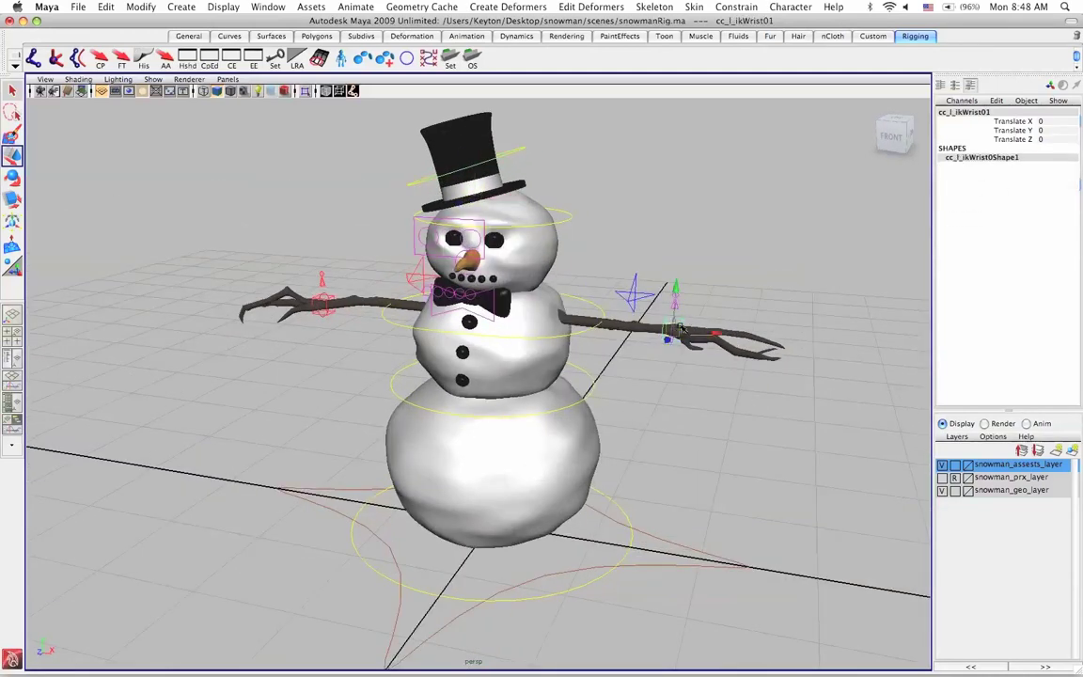
pyautogui.moveTo(666, 339); pyautogui.dragTo(589, 356)
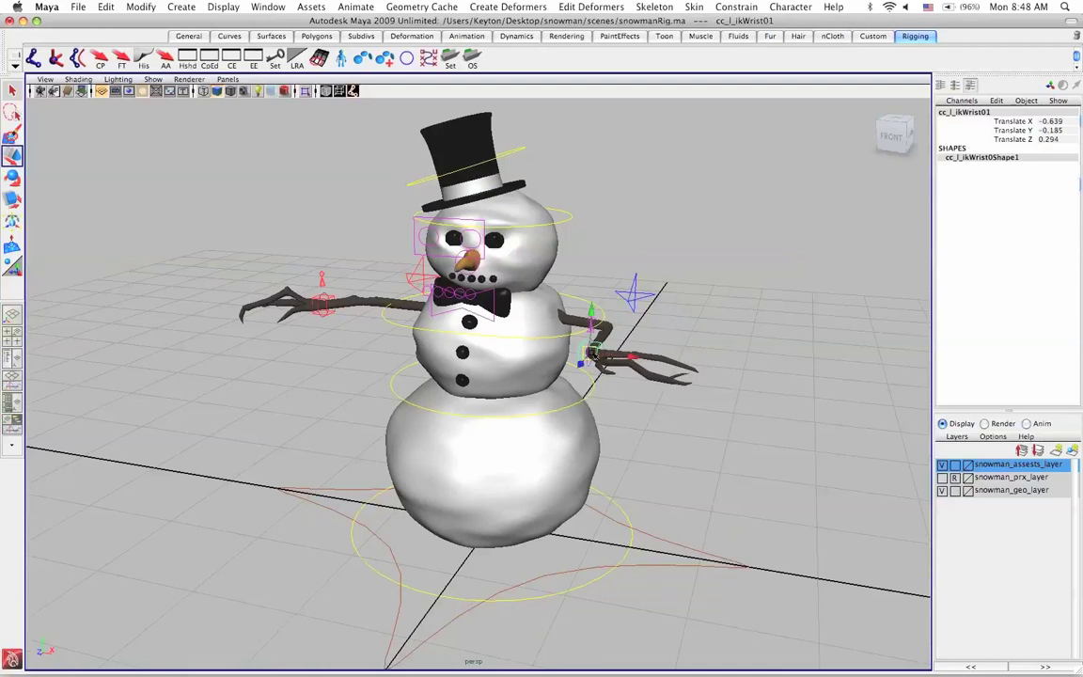
pyautogui.press('z')
pyautogui.click(322, 303)
pyautogui.moveTo(321, 303)
pyautogui.mouseDown()
pyautogui.moveTo(348, 354)
pyautogui.moveTo(329, 344)
pyautogui.moveTo(380, 359)
pyautogui.mouseUp()
pyautogui.press('z')
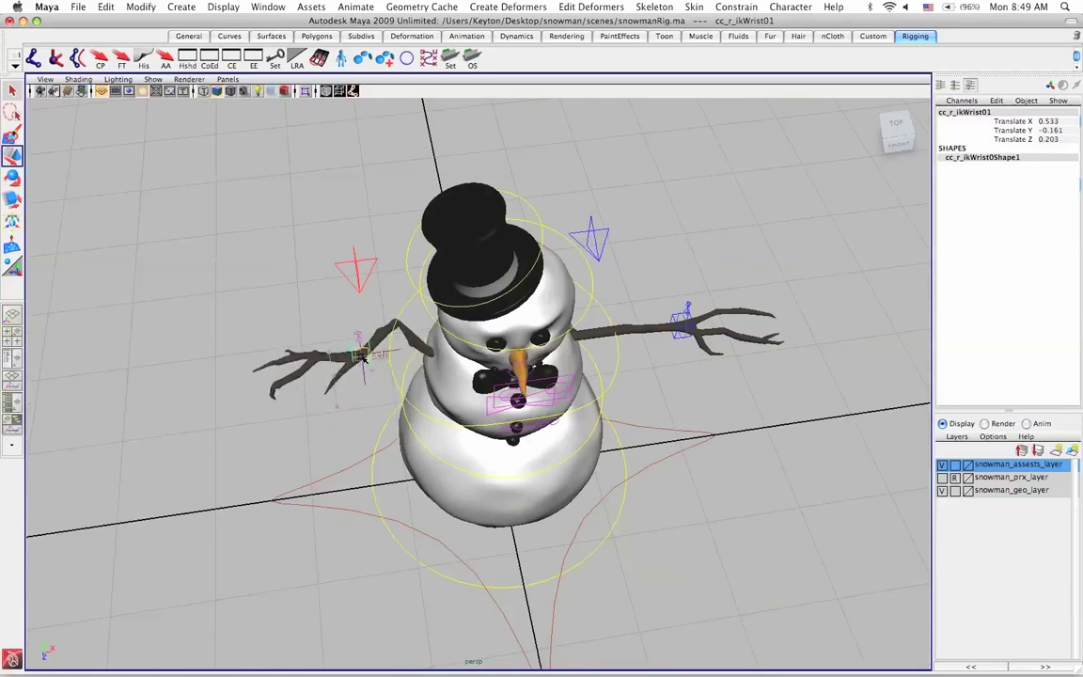
# Reset the wrist position to 0 and deselect the wrist control.
pyautogui.moveTo(334, 395)
pyautogui.keyDown('alt'); pyautogui.mouseDown()
pyautogui.moveTo(373, 402)
pyautogui.moveTo(363, 405)
pyautogui.mouseUp(); pyautogui.keyUp('alt')
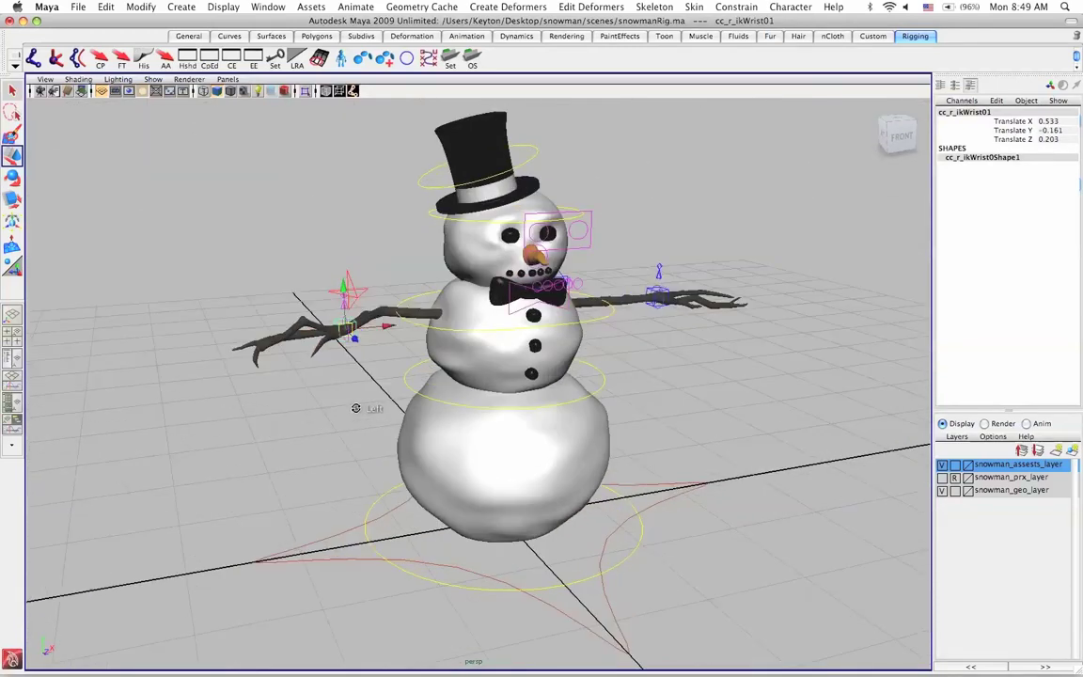
pyautogui.press('z')
pyautogui.keyDown('alt'); pyautogui.moveTo(349, 290); pyautogui.dragTo(282, 300); pyautogui.keyUp('alt')
pyautogui.click(316, 334)
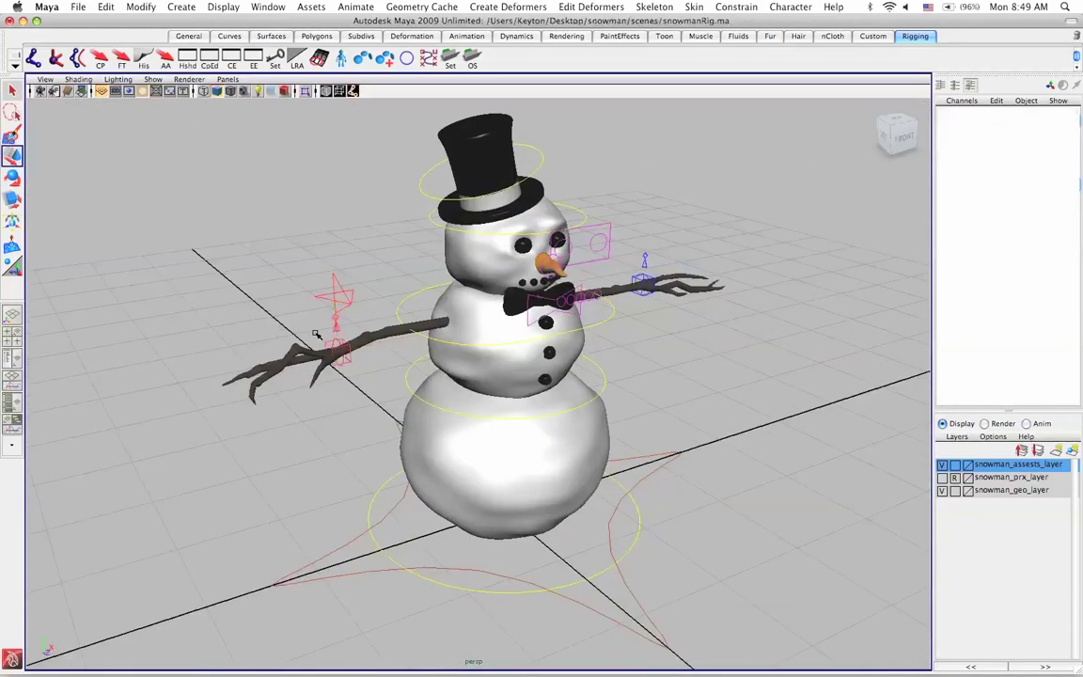
# Select the right hand IK's index and pinkie finger channels and curl them to 13.
pyautogui.click(337, 328)
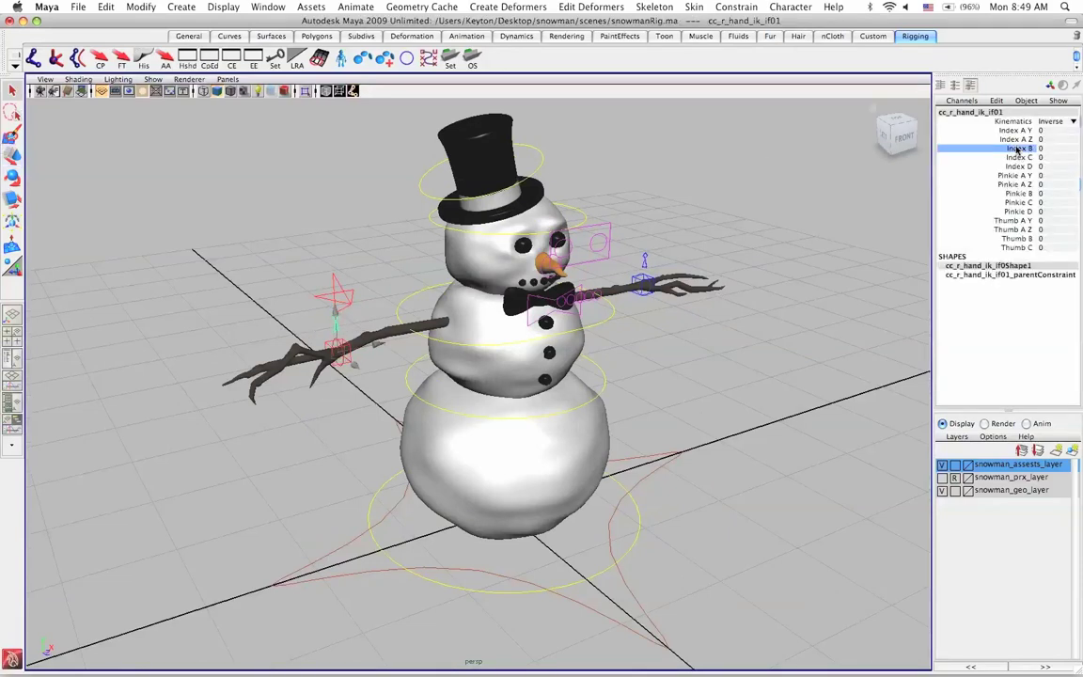
pyautogui.moveTo(1015, 139); pyautogui.dragTo(1015, 167)
pyautogui.keyDown('ctrl'); pyautogui.click(1015, 184); pyautogui.keyUp('ctrl')
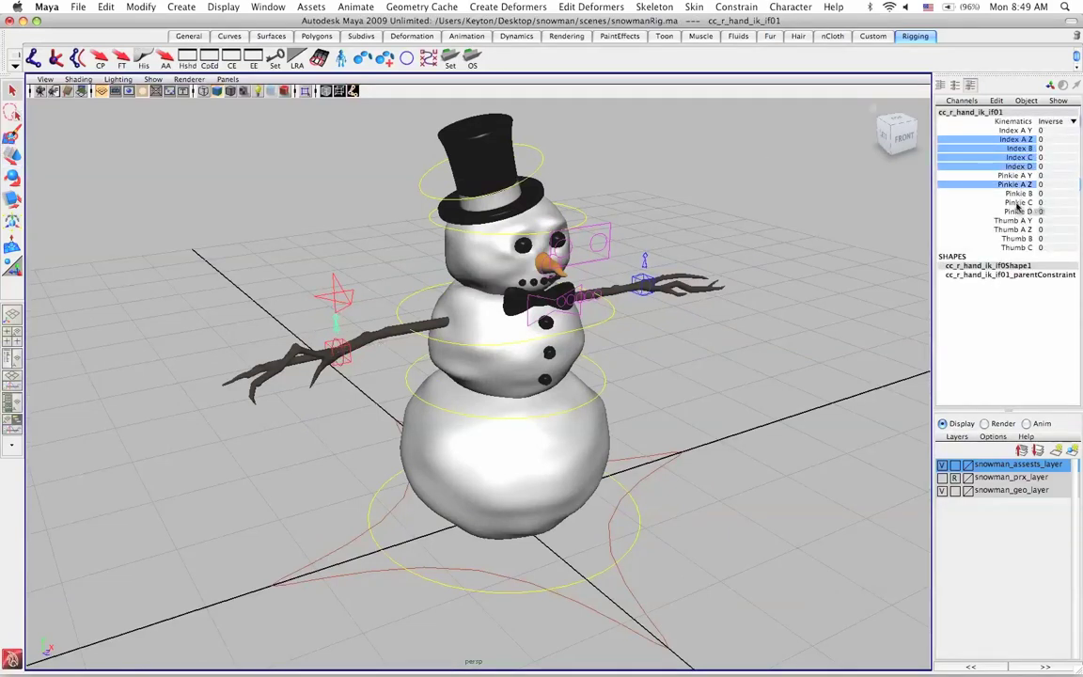
pyautogui.keyDown('shift'); pyautogui.click(1018, 211); pyautogui.keyUp('shift')
pyautogui.moveTo(714, 186)
pyautogui.mouseDown(button='middle')
pyautogui.moveTo(798, 200)
pyautogui.moveTo(636, 179)
pyautogui.mouseUp(button='middle')
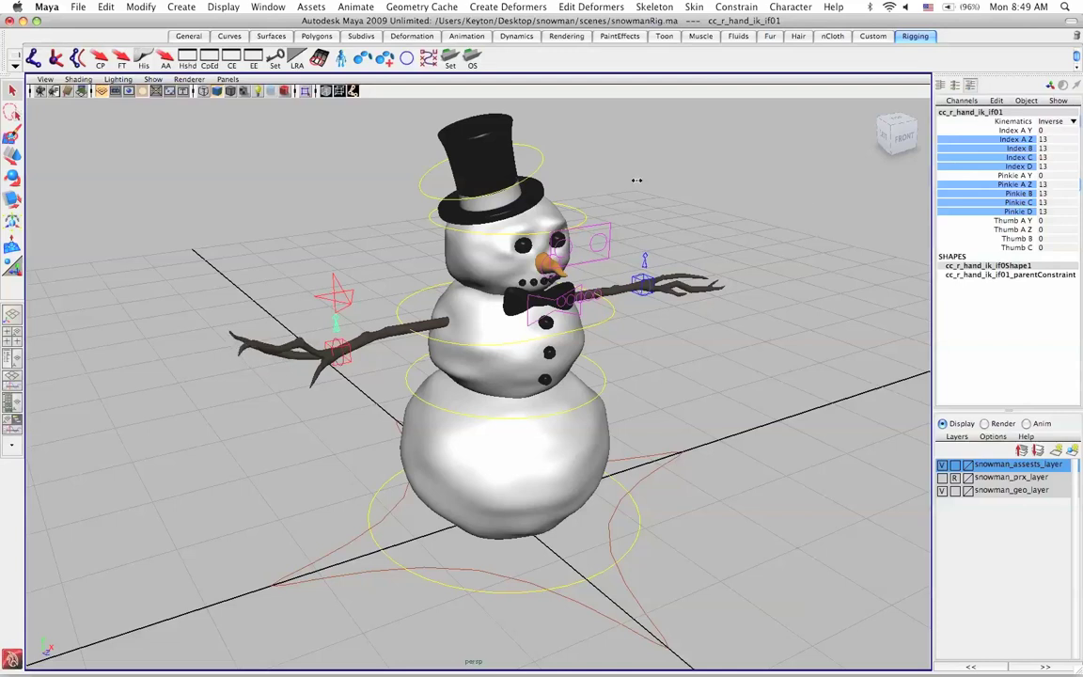
pyautogui.keyDown('alt'); pyautogui.moveTo(636, 179); pyautogui.dragTo(564, 159); pyautogui.keyUp('alt')
pyautogui.keyDown('alt'); pyautogui.moveTo(466, 160); pyautogui.dragTo(541, 351); pyautogui.keyUp('alt')
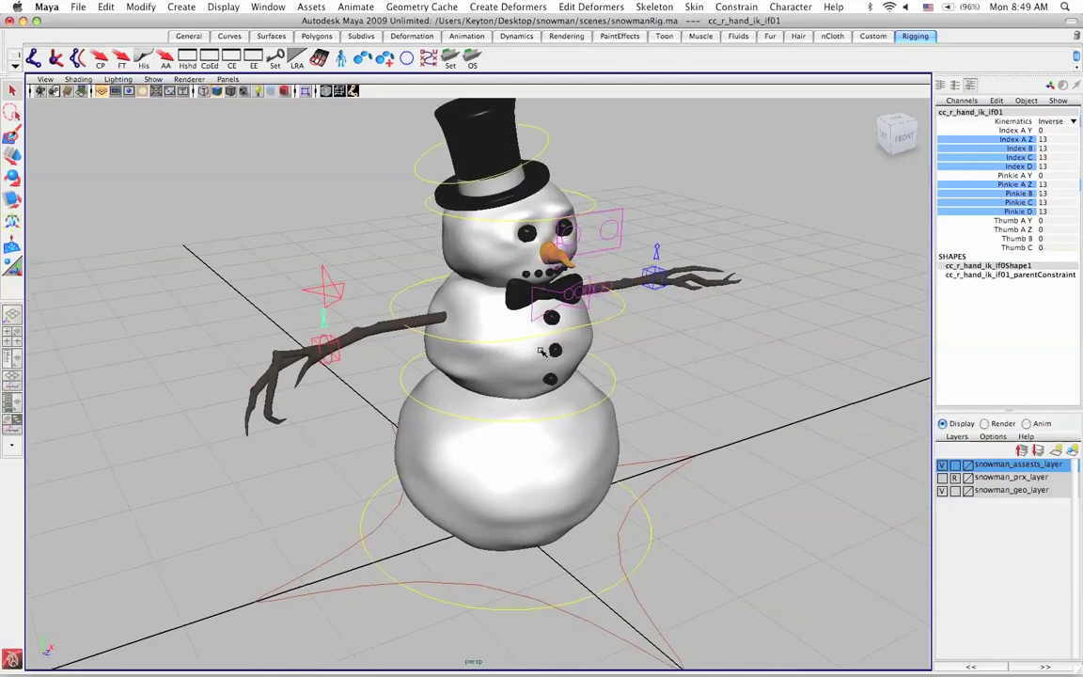
pyautogui.keyDown('alt'); pyautogui.moveTo(417, 304); pyautogui.dragTo(369, 387); pyautogui.keyUp('alt')
# Curl the fingers to -19 and then about -40, then set all finger channels back to 0.
pyautogui.moveTo(370, 387); pyautogui.dragTo(334, 377, button='middle')
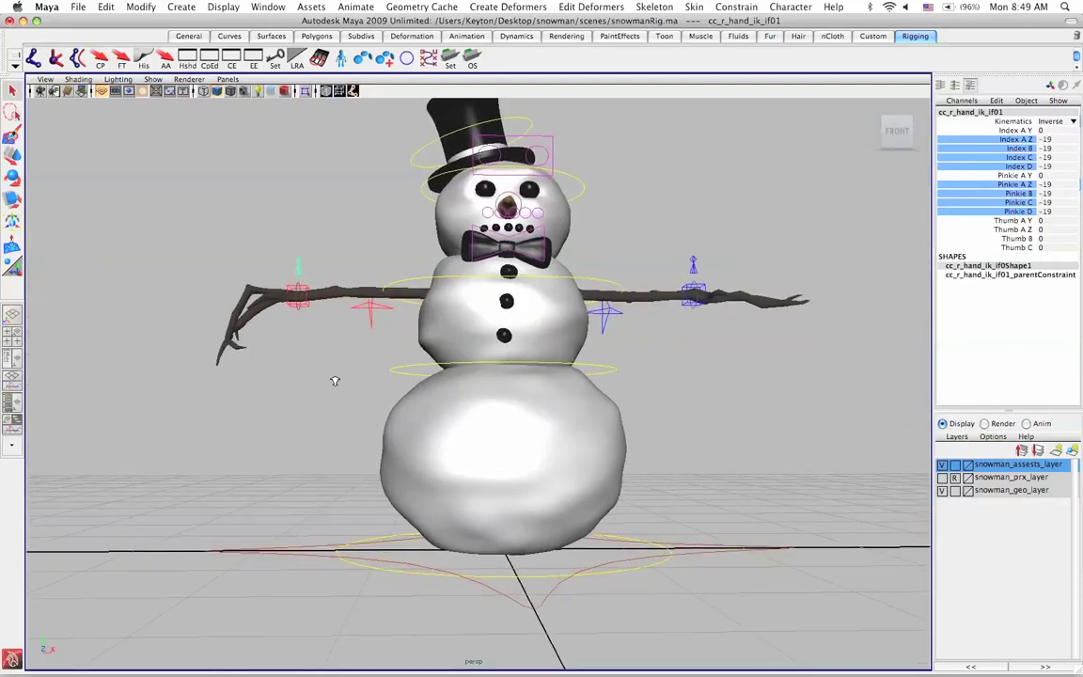
pyautogui.scroll(2, 336, 378)
pyautogui.scroll(2, 336, 378)
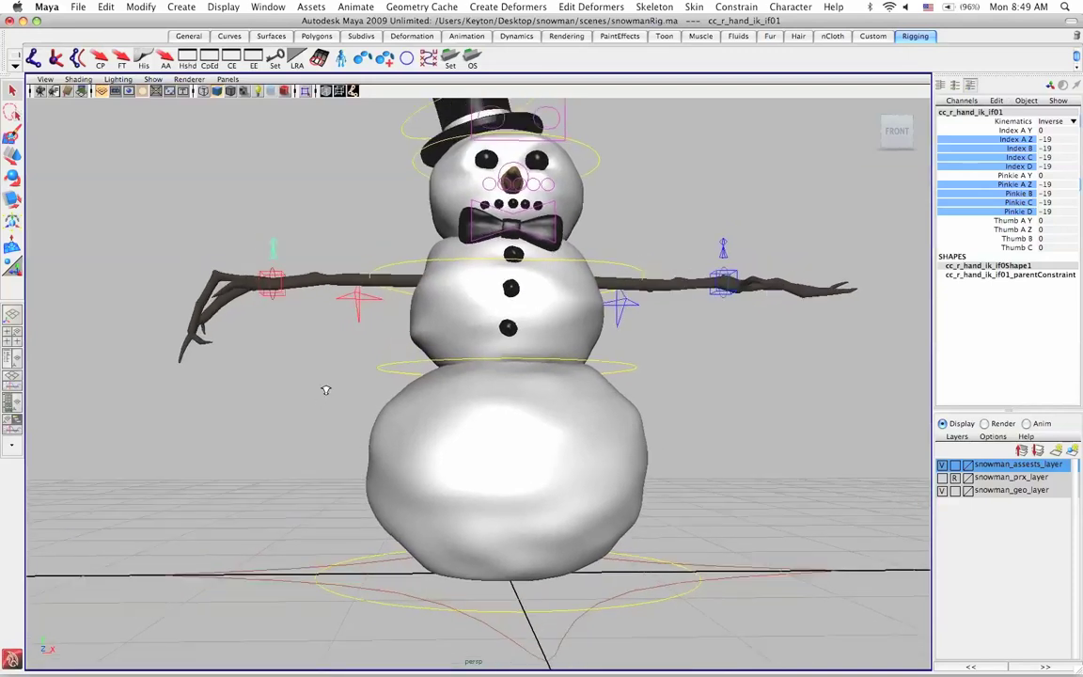
pyautogui.scroll(-3, 325, 386)
pyautogui.moveTo(273, 384); pyautogui.dragTo(180, 383, button='middle')
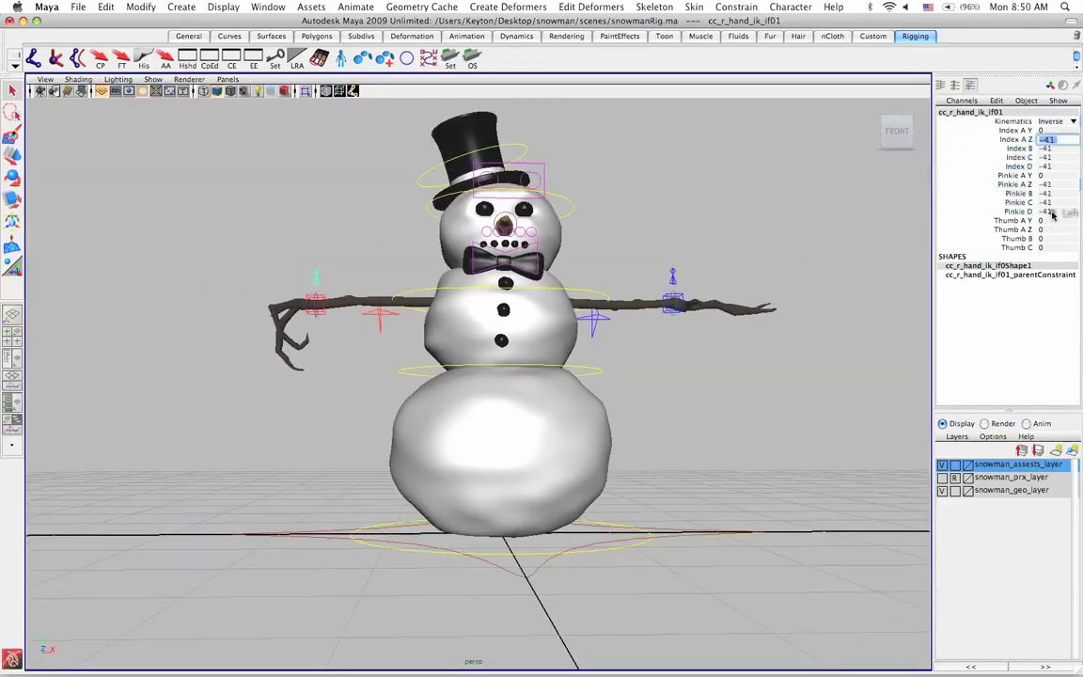
pyautogui.moveTo(1046, 140); pyautogui.dragTo(1037, 213)
pyautogui.write('0')
pyautogui.press('Return')
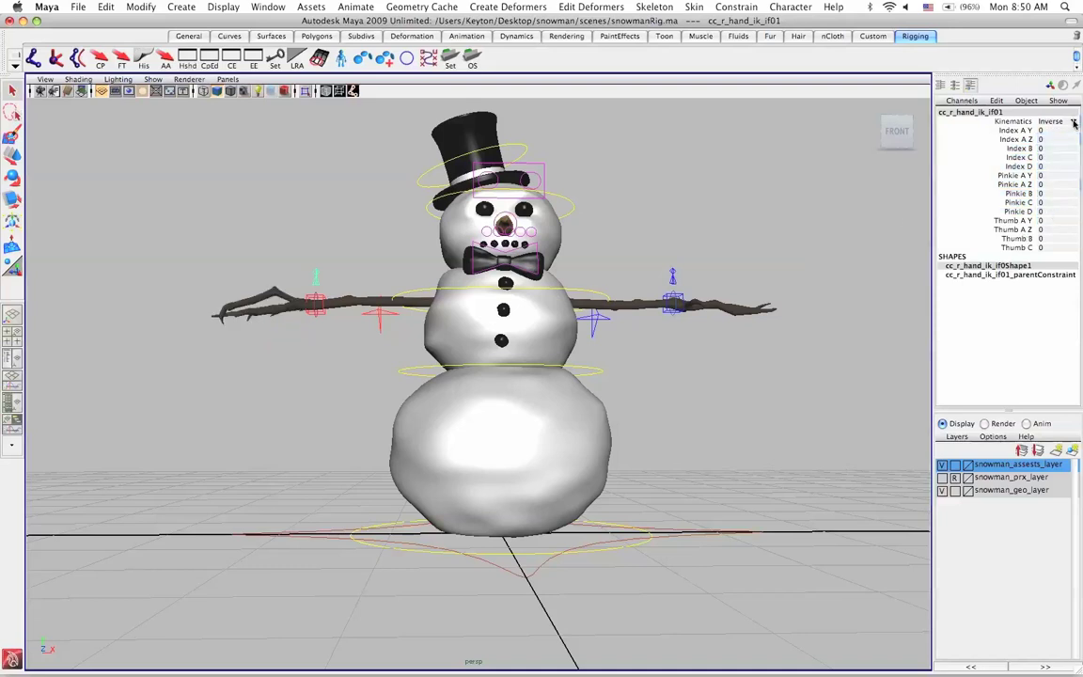
# Set Kinematics to Forward on both the right and left hand controls.
pyautogui.click(1075, 122)
pyautogui.click(967, 136)
pyautogui.keyDown('alt'); pyautogui.moveTo(664, 222); pyautogui.dragTo(602, 202); pyautogui.keyUp('alt')
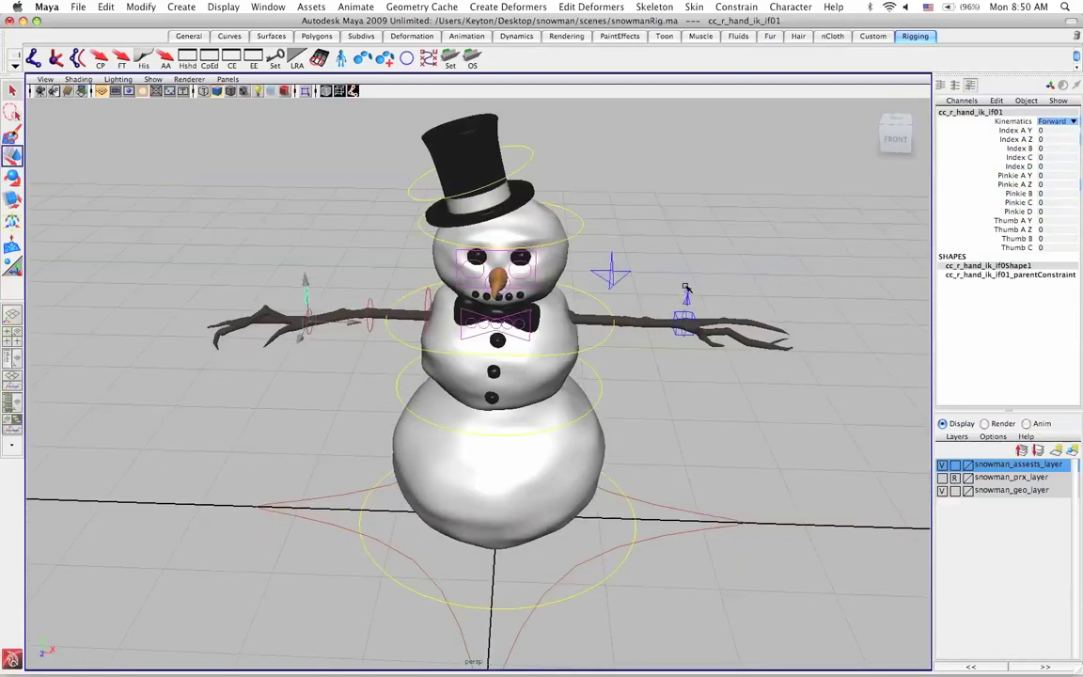
pyautogui.click(616, 268)
pyautogui.click(1072, 122)
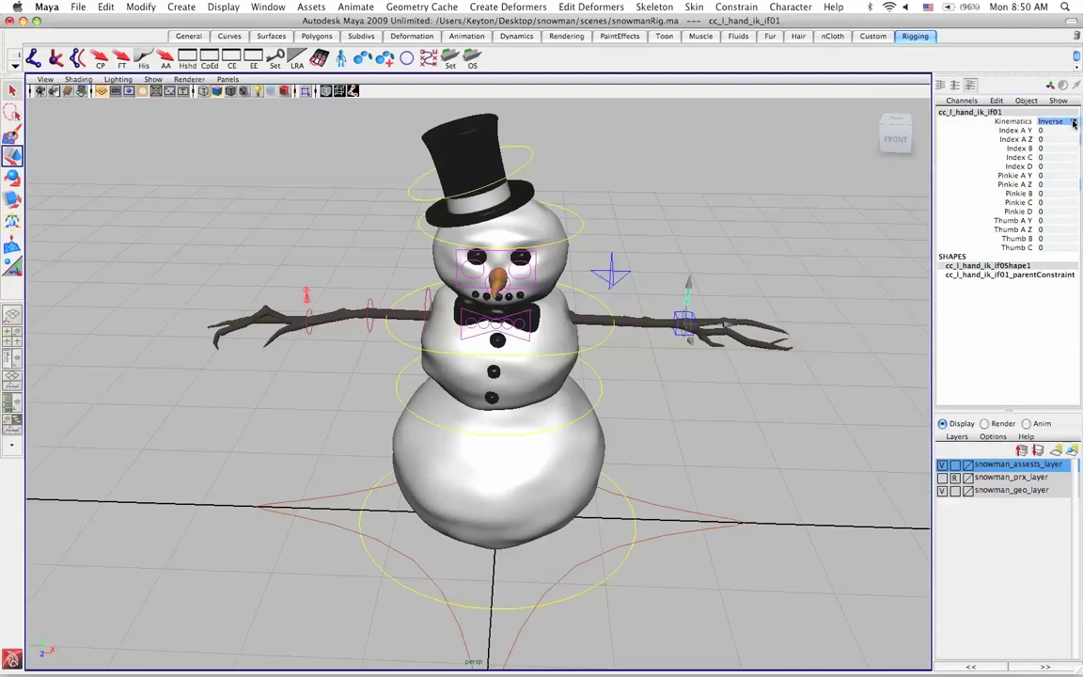
pyautogui.click(945, 111)
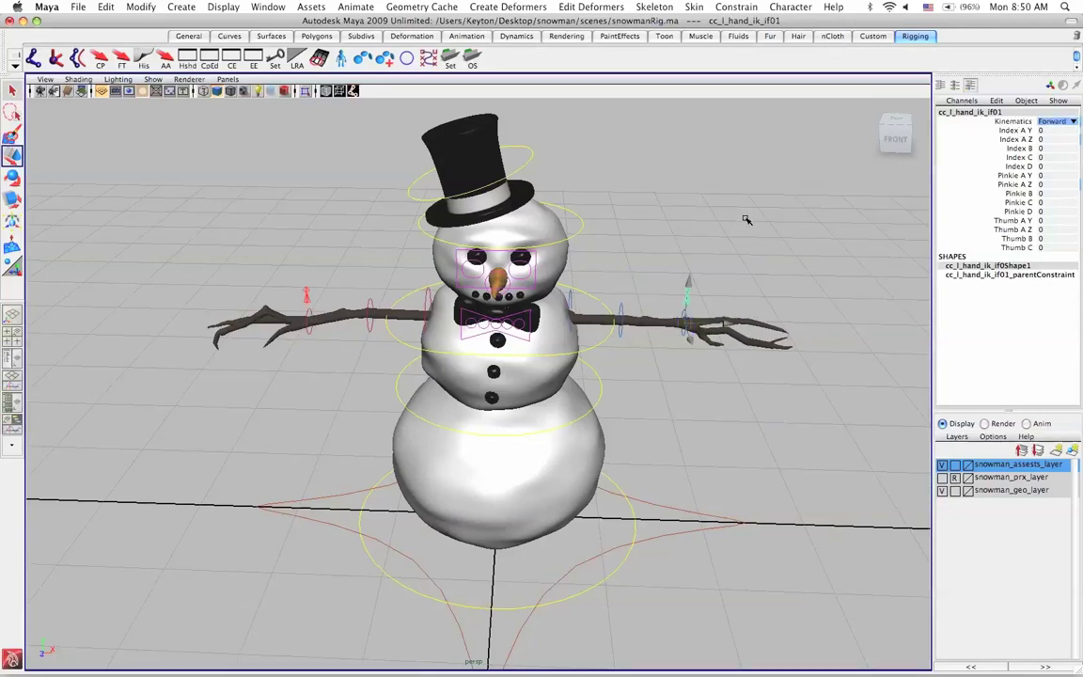
# Rotate the right elbow control cc_r_elbow01 about 44 degrees to bend the arm down.
pyautogui.click(369, 317)
pyautogui.press('e')
pyautogui.moveTo(374, 341)
pyautogui.mouseDown()
pyautogui.moveTo(568, 323)
pyautogui.moveTo(379, 238)
pyautogui.mouseUp()
pyautogui.click(268, 321)
pyautogui.keyDown('alt'); pyautogui.moveTo(268, 321); pyautogui.dragTo(307, 315); pyautogui.keyUp('alt')
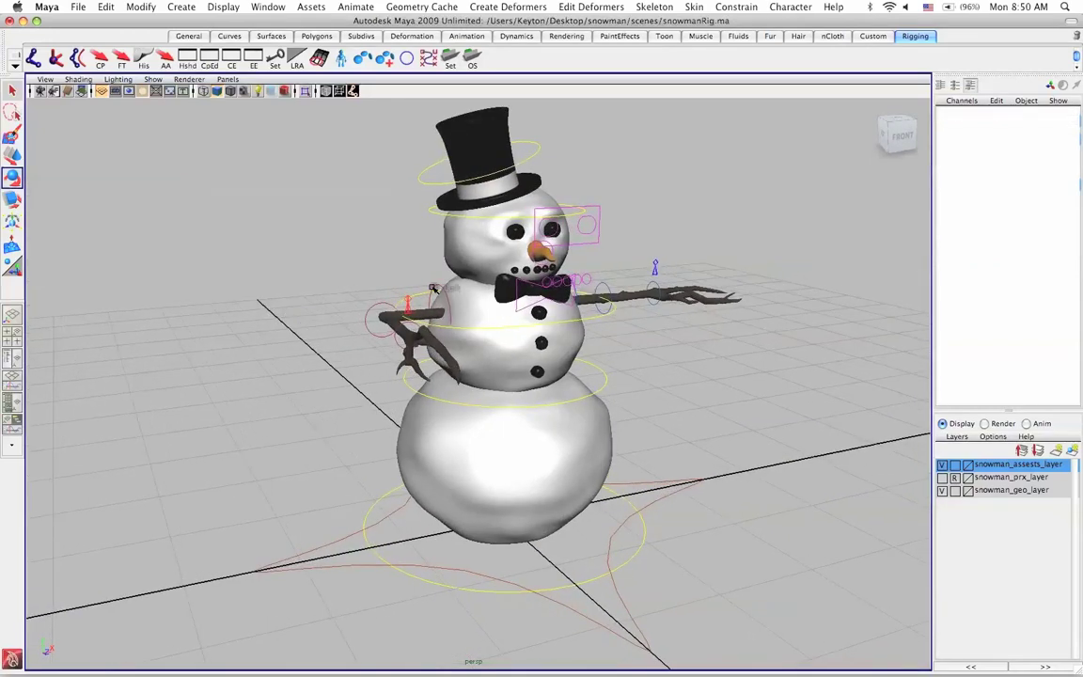
# Rotate the right shoulder up and the right wrist down, undoing each test rotation.
pyautogui.click(431, 288)
pyautogui.moveTo(432, 288); pyautogui.dragTo(438, 256)
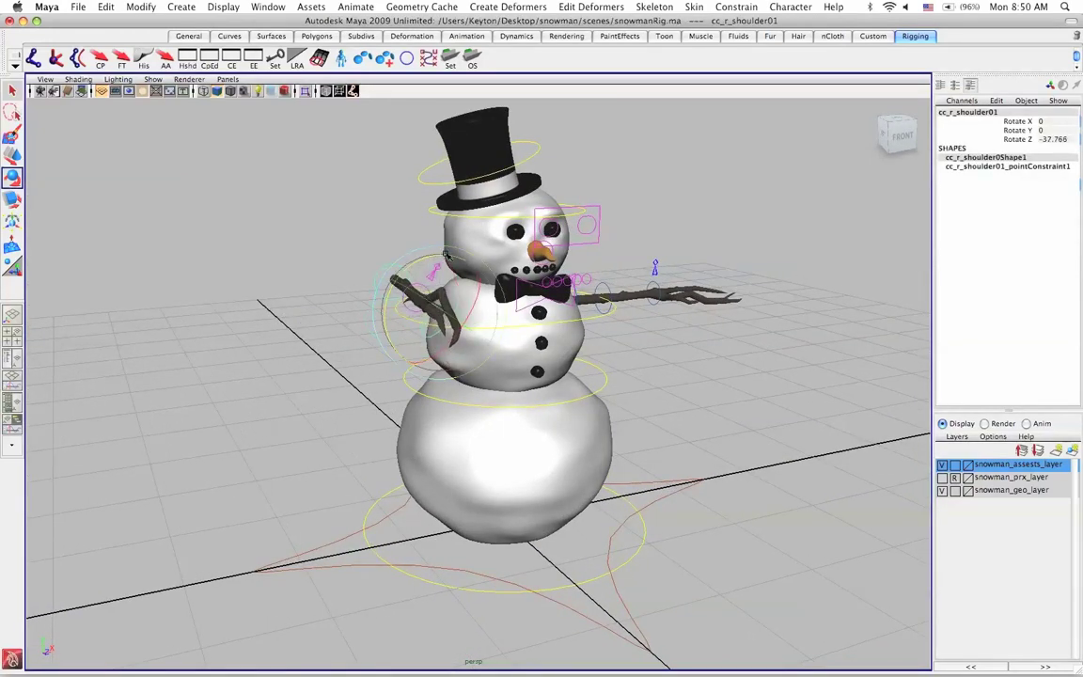
pyautogui.hotkey('ctrl', 'z')
pyautogui.keyDown('alt'); pyautogui.moveTo(609, 388); pyautogui.dragTo(621, 391); pyautogui.keyUp('alt')
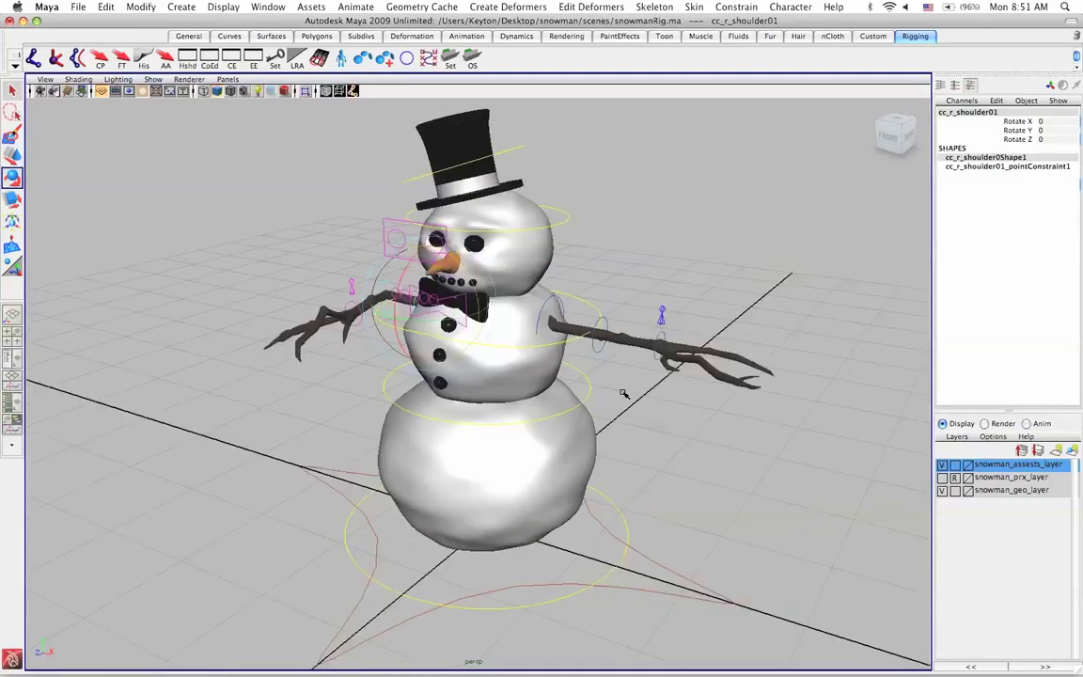
pyautogui.click(623, 394)
pyautogui.click(356, 303)
pyautogui.moveTo(355, 304)
pyautogui.mouseDown()
pyautogui.moveTo(355, 342)
pyautogui.moveTo(641, 305)
pyautogui.moveTo(609, 337)
pyautogui.mouseUp()
pyautogui.hotkey('ctrl', 'z')
# Raise and lower the left shoulder, swing the left wrist, then frame the whole snowman.
pyautogui.click(657, 302)
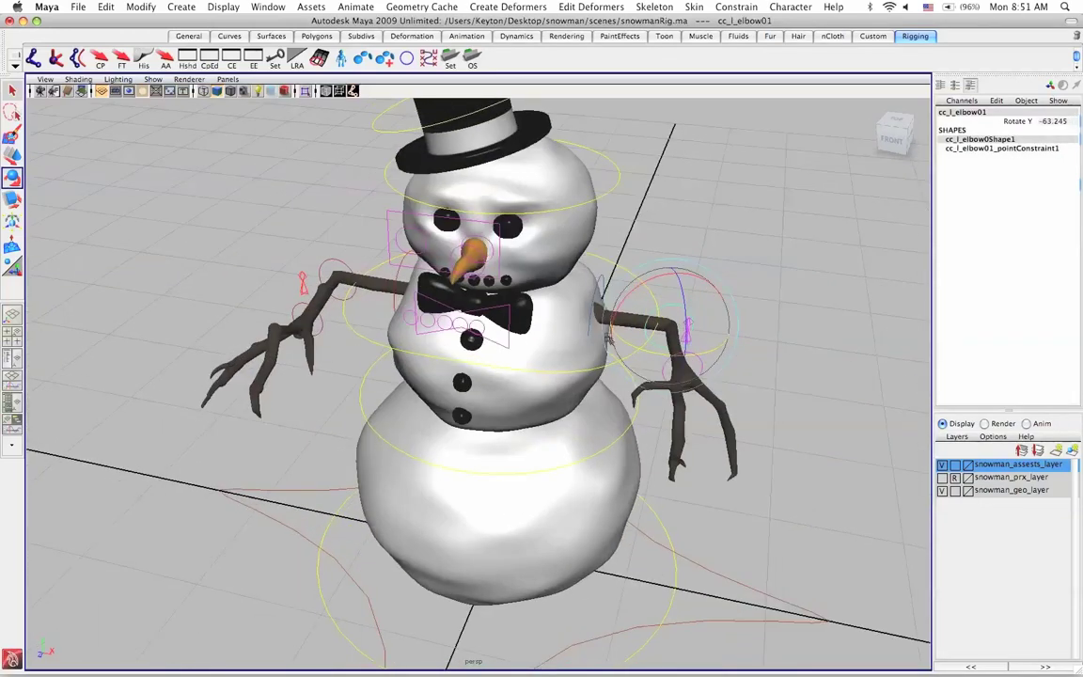
pyautogui.click(599, 280)
pyautogui.moveTo(599, 280)
pyautogui.mouseDown()
pyautogui.moveTo(689, 299)
pyautogui.moveTo(701, 272)
pyautogui.moveTo(719, 307)
pyautogui.mouseUp()
pyautogui.click(702, 263)
pyautogui.click(788, 303)
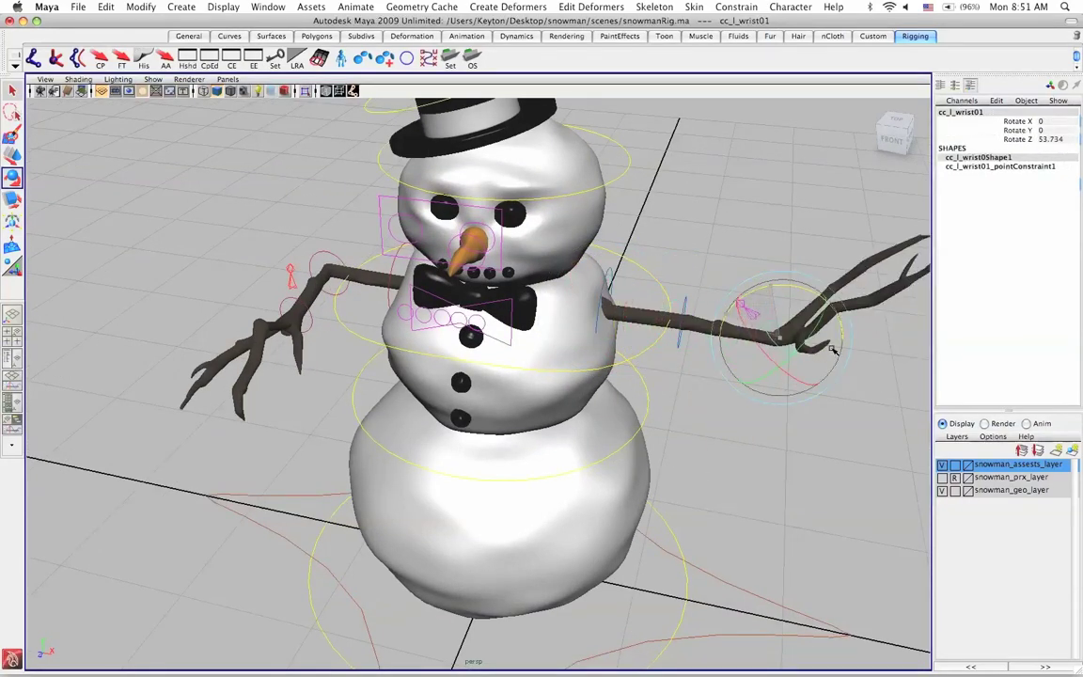
pyautogui.moveTo(832, 350)
pyautogui.mouseDown()
pyautogui.moveTo(822, 357)
pyautogui.moveTo(834, 302)
pyautogui.moveTo(808, 299)
pyautogui.mouseUp()
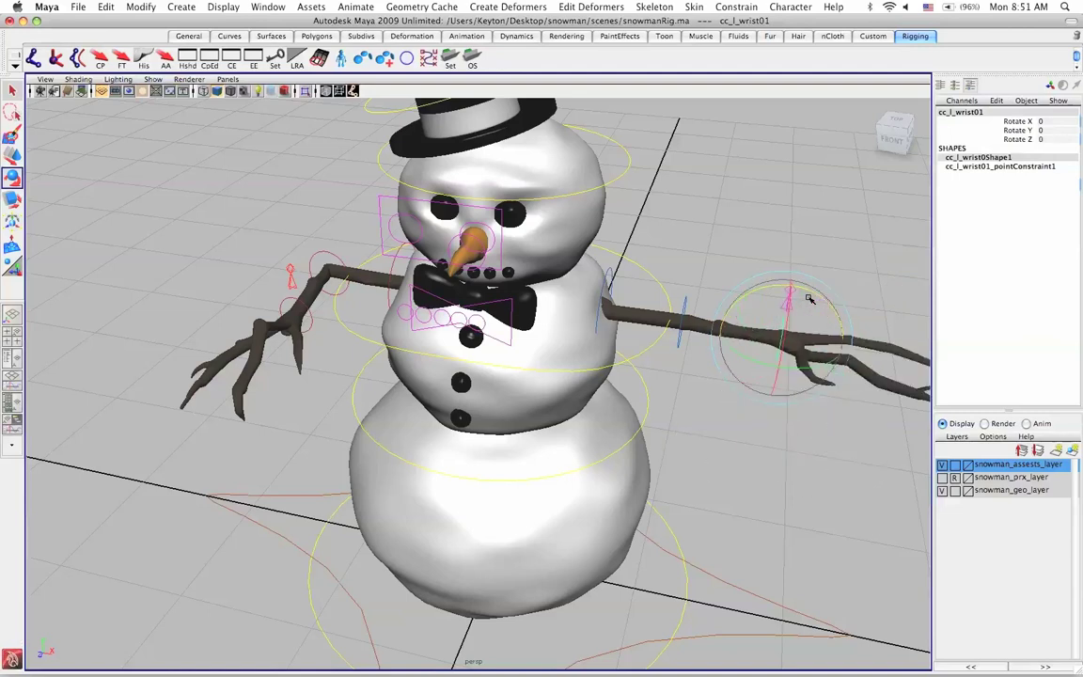
pyautogui.press('a')
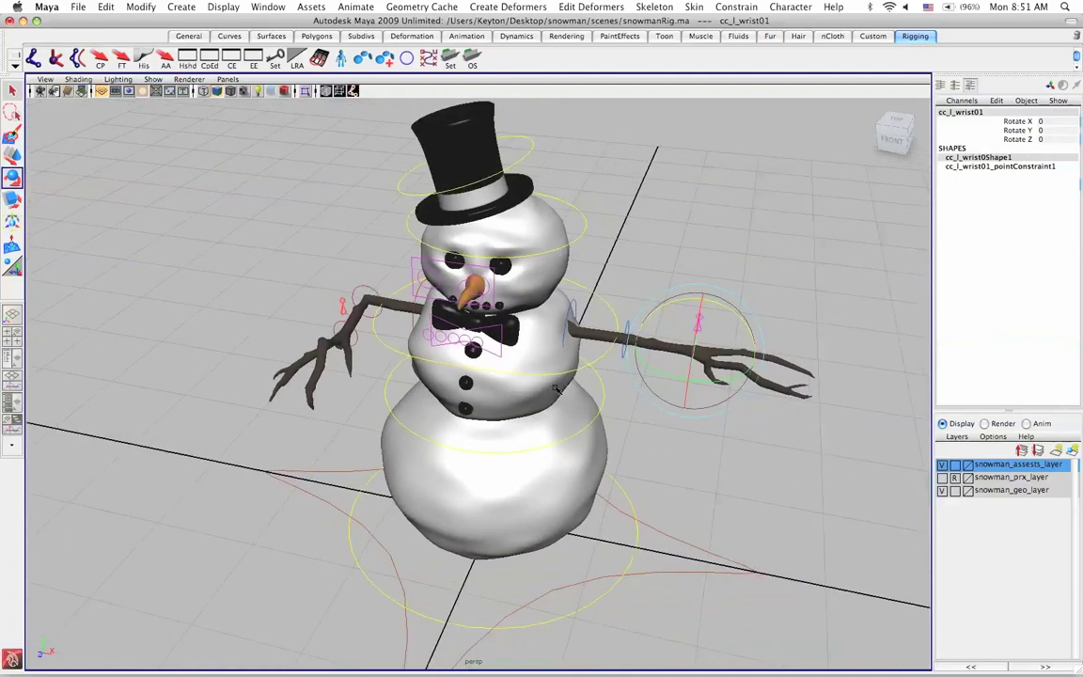
pyautogui.keyDown('alt'); pyautogui.moveTo(556, 369); pyautogui.dragTo(515, 351); pyautogui.keyUp('alt')
# Test-rotate the carrot nose down and undo, then pick-walk to the global control cc_global01.
pyautogui.click(376, 221)
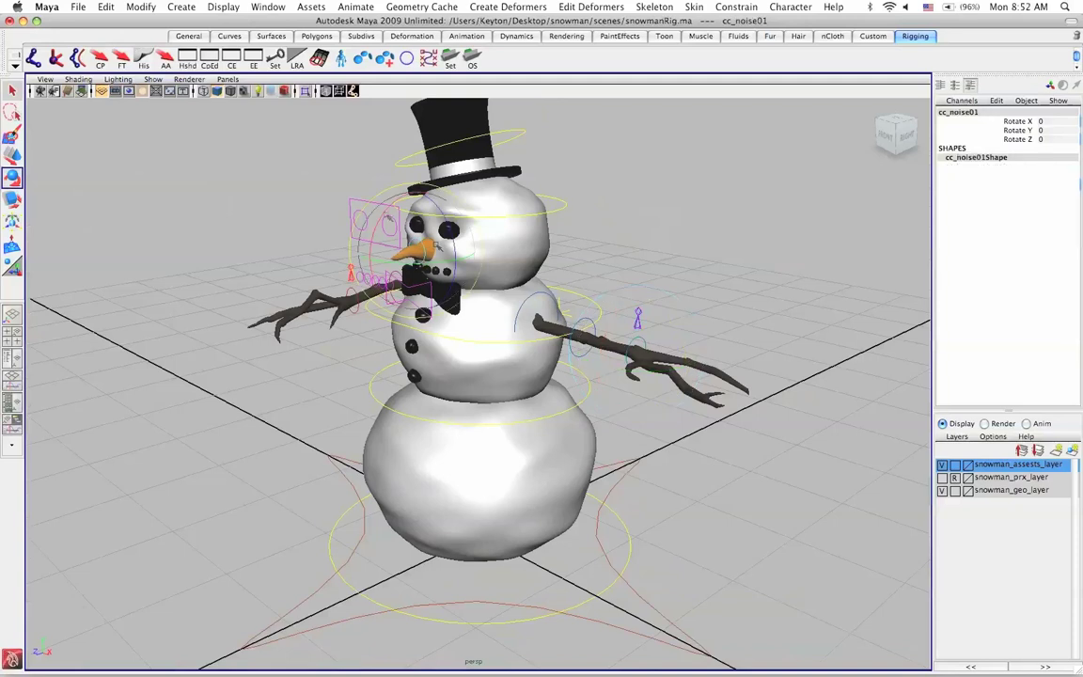
pyautogui.moveTo(350, 195)
pyautogui.mouseDown()
pyautogui.moveTo(360, 280)
pyautogui.moveTo(317, 465)
pyautogui.mouseUp()
pyautogui.hotkey('ctrl', 'z')
pyautogui.click(318, 465)
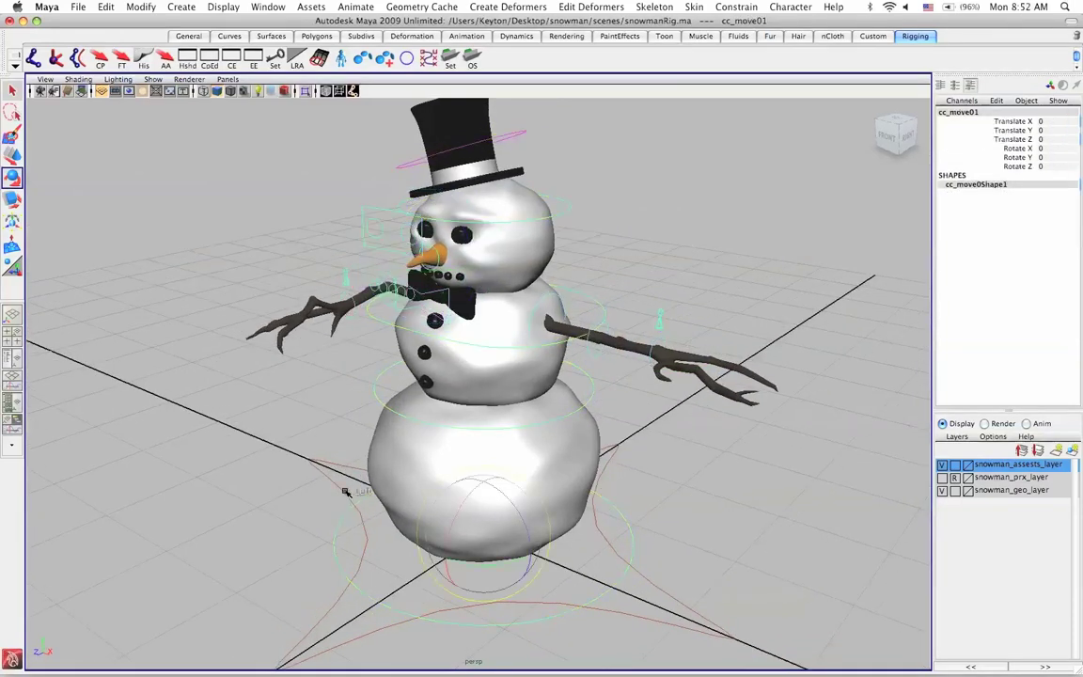
pyautogui.press('Up')
# Turn Face GUI on and switch to the Persp/Outliner layout.
pyautogui.click(1056, 222)
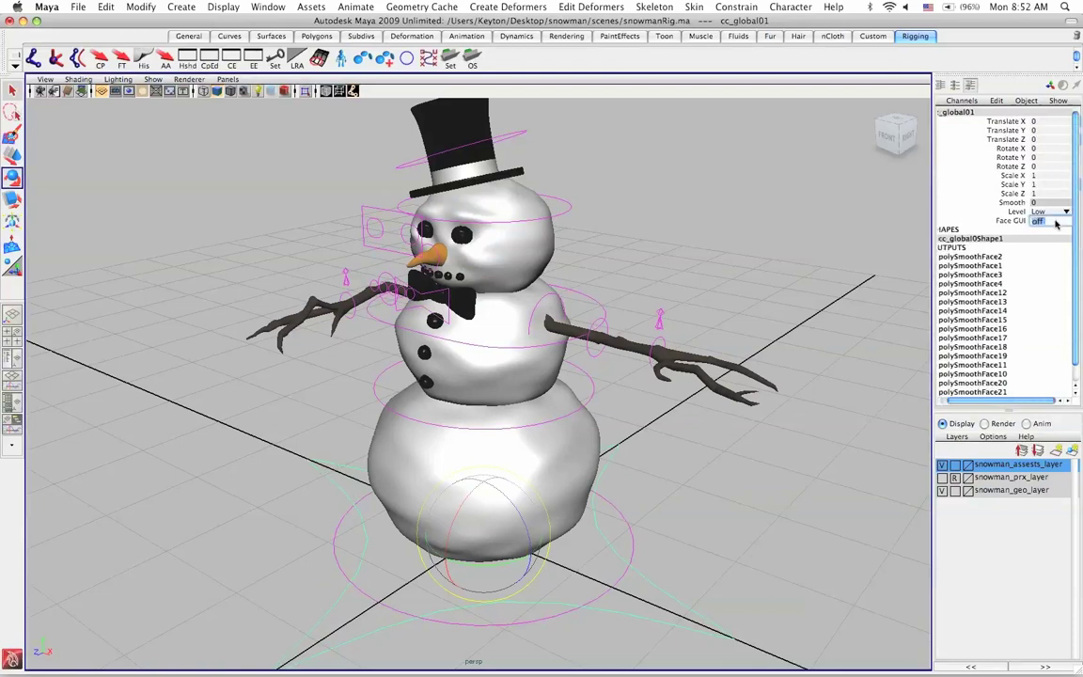
pyautogui.click(1059, 224)
pyautogui.click(1060, 224)
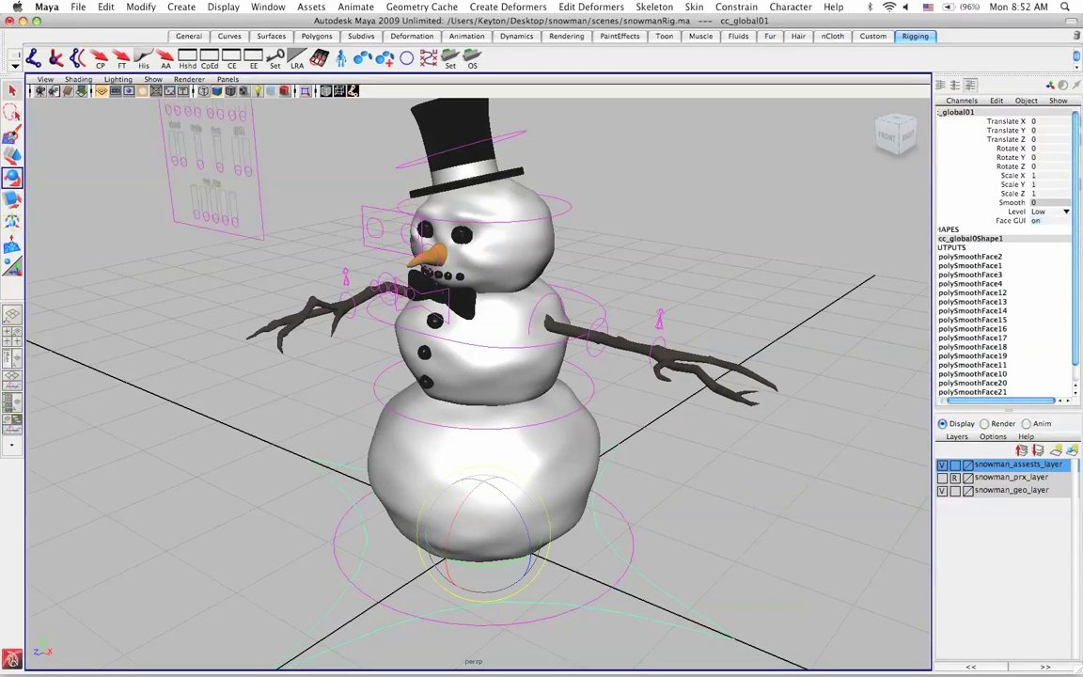
pyautogui.keyDown('alt'); pyautogui.moveTo(273, 372); pyautogui.dragTo(49, 342); pyautogui.keyUp('alt')
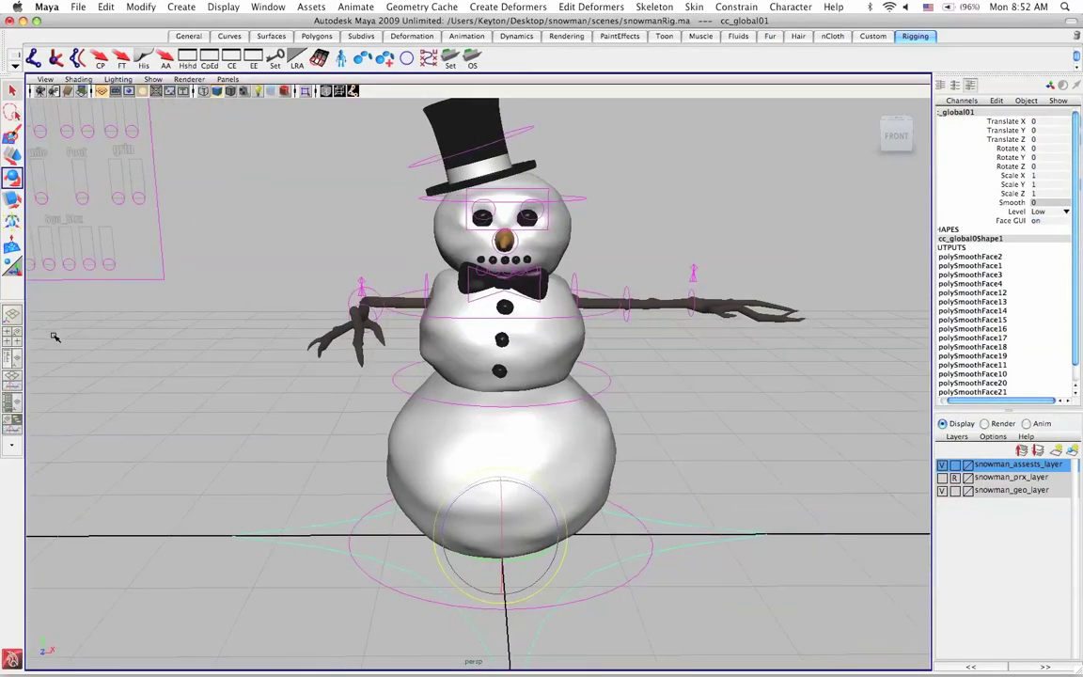
pyautogui.click(12, 325)
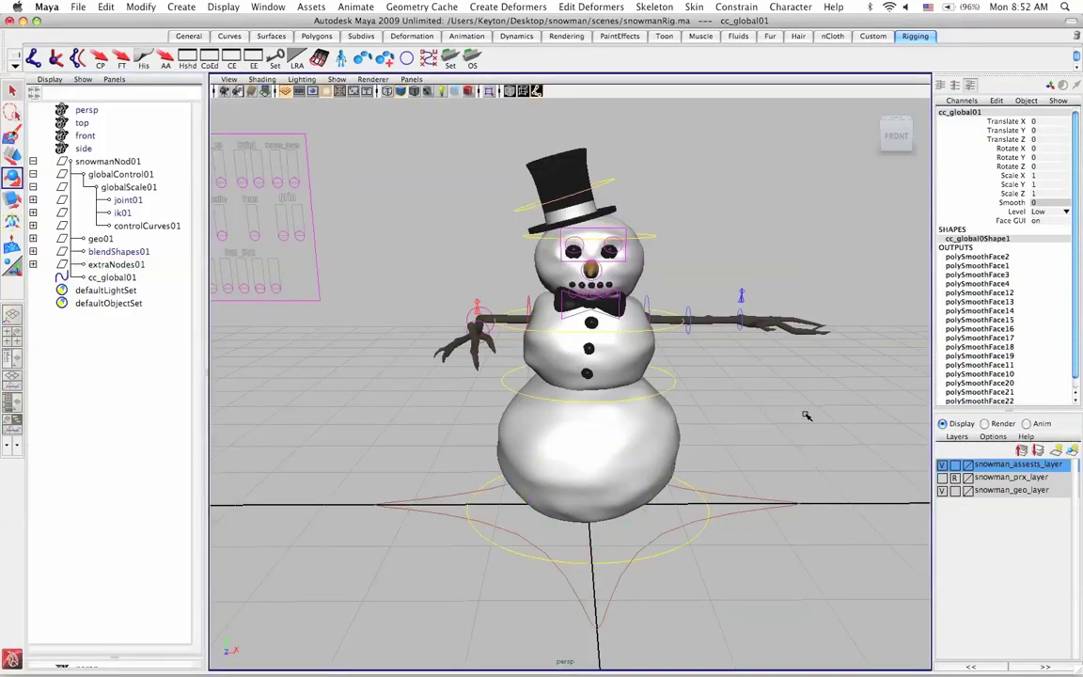
# Set controlCurves01 Visibility to 0 and show the front orthographic view in the left panel.
pyautogui.click(726, 373)
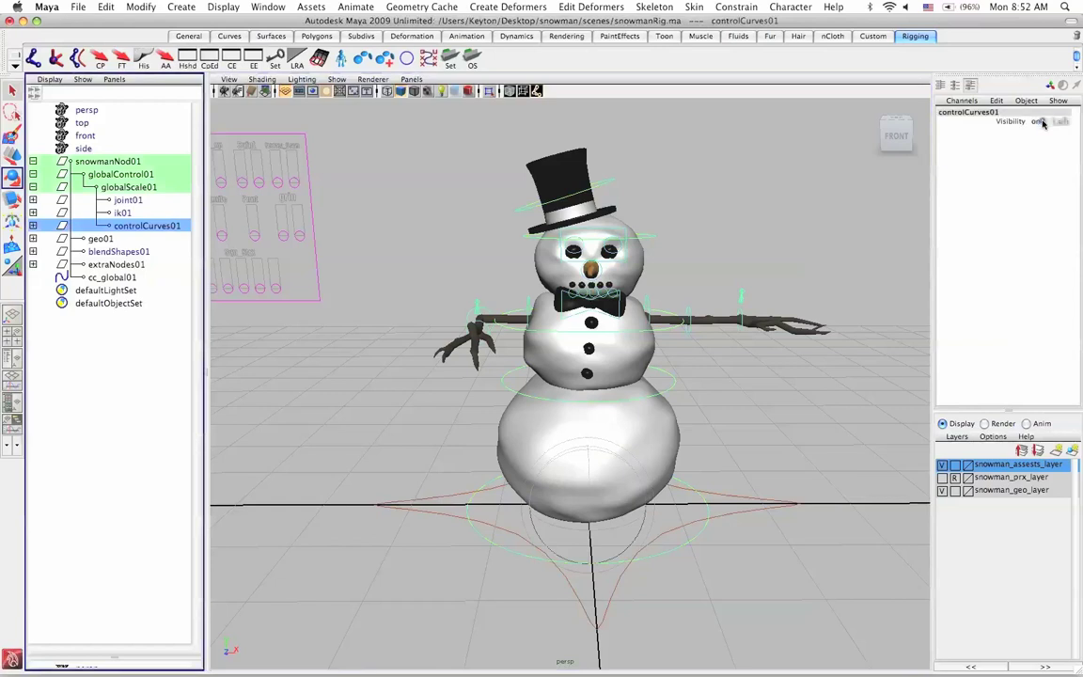
pyautogui.press('Return')
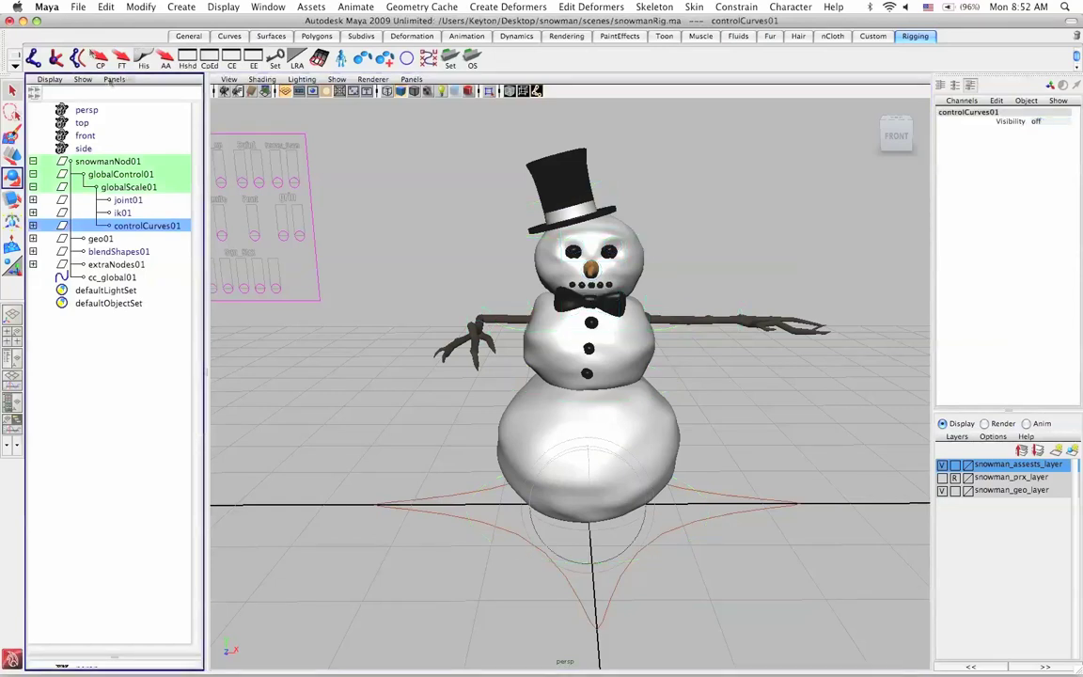
pyautogui.click(111, 81)
pyautogui.click(260, 153)
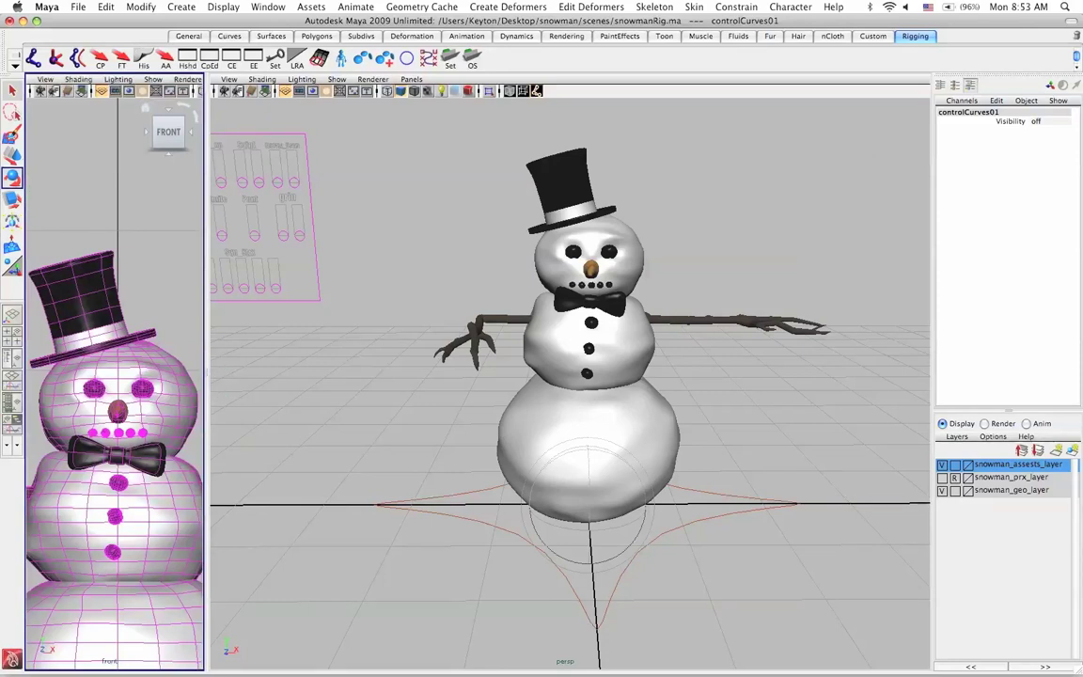
# Widen the front view panel and orbit the perspective view to a low front angle.
pyautogui.moveTo(206, 369); pyautogui.dragTo(327, 376)
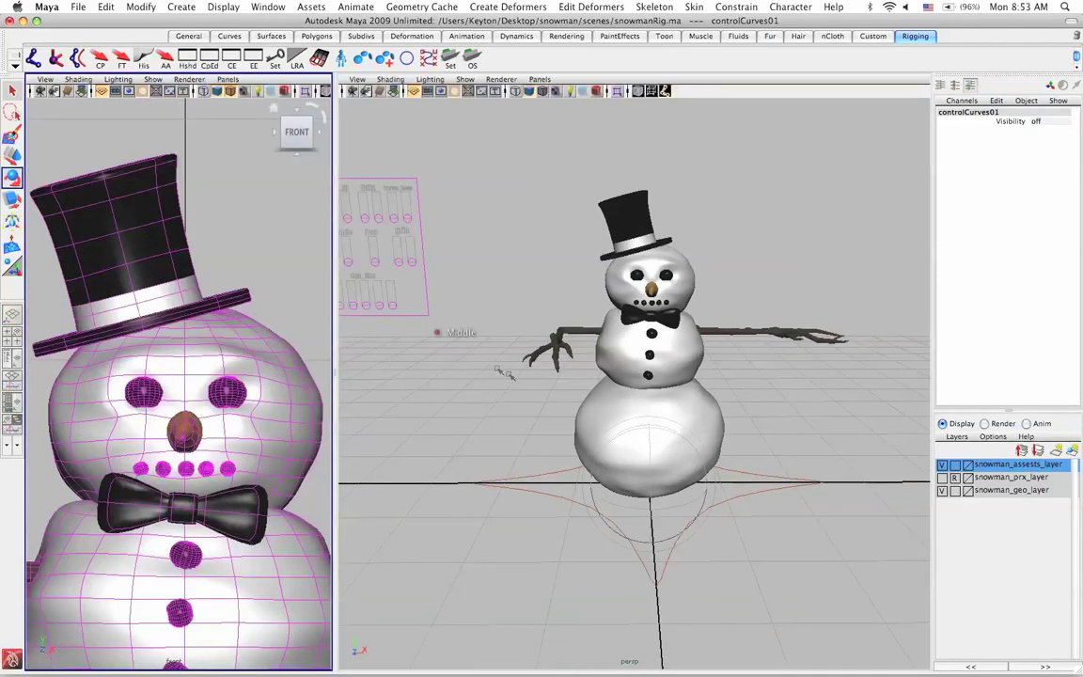
pyautogui.keyDown('alt'); pyautogui.moveTo(505, 373); pyautogui.dragTo(396, 357); pyautogui.keyUp('alt')
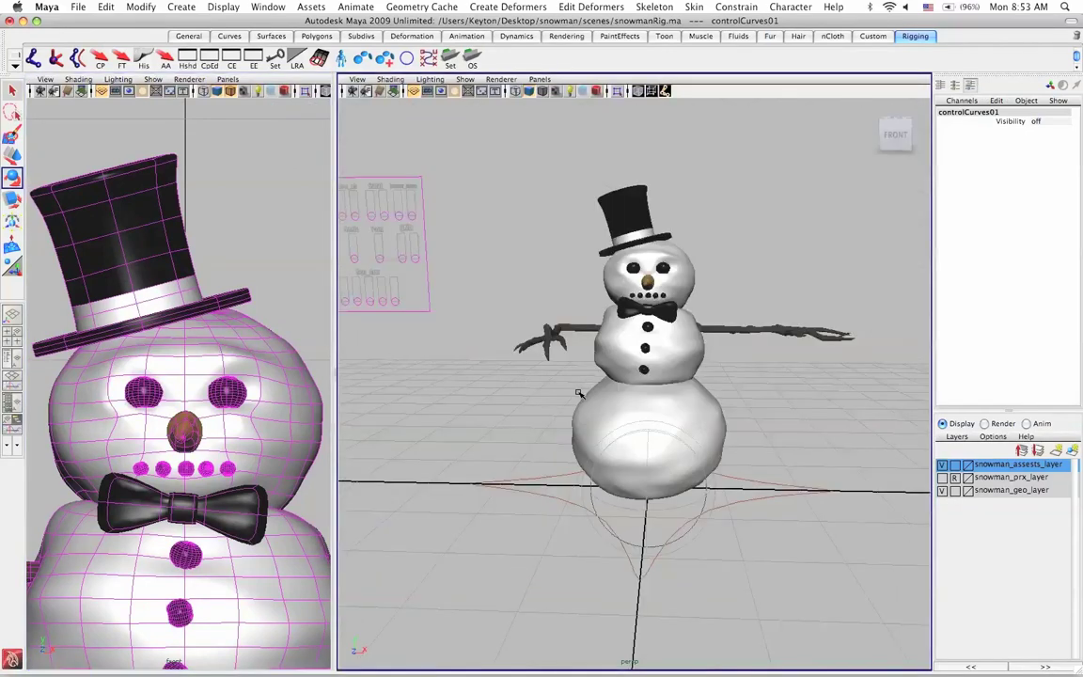
pyautogui.keyDown('alt'); pyautogui.moveTo(579, 393); pyautogui.dragTo(484, 382); pyautogui.keyUp('alt')
pyautogui.moveTo(554, 419)
pyautogui.keyDown('alt'); pyautogui.mouseDown()
pyautogui.moveTo(460, 394)
pyautogui.moveTo(478, 368)
pyautogui.moveTo(499, 411)
pyautogui.moveTo(659, 455)
pyautogui.mouseUp(); pyautogui.keyUp('alt')
# Zoom in, then select tc_faceGUI01 and frame the facial control board.
pyautogui.scroll(2, 623, 397)
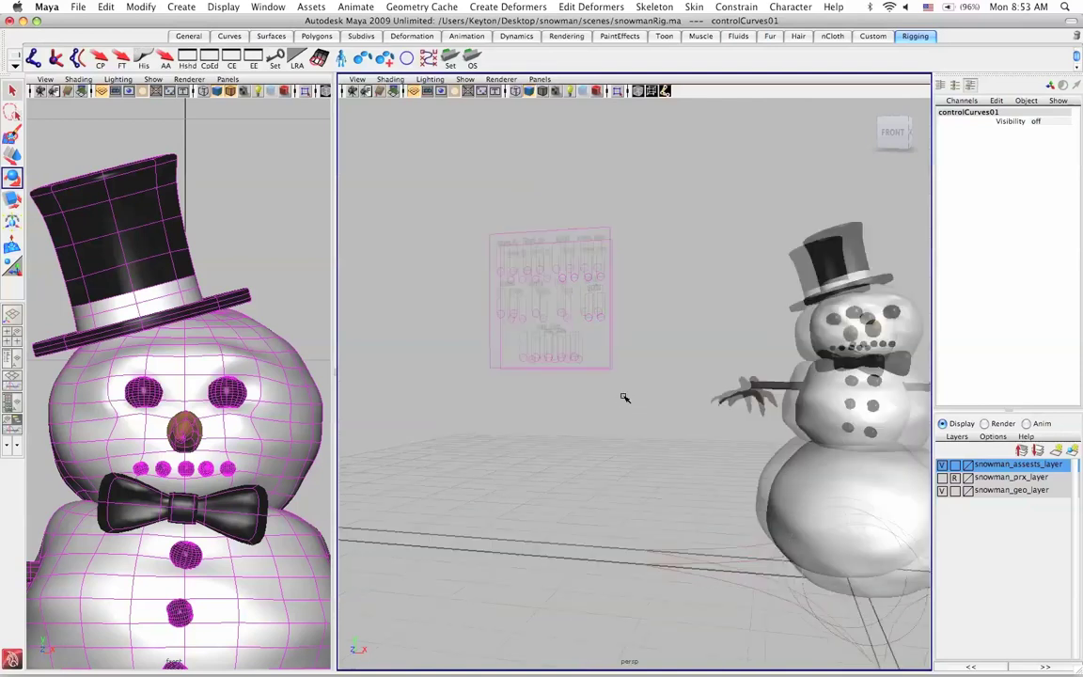
pyautogui.scroll(1, 623, 398)
pyautogui.scroll(2, 622, 399)
pyautogui.scroll(2, 619, 400)
pyautogui.scroll(2, 621, 398)
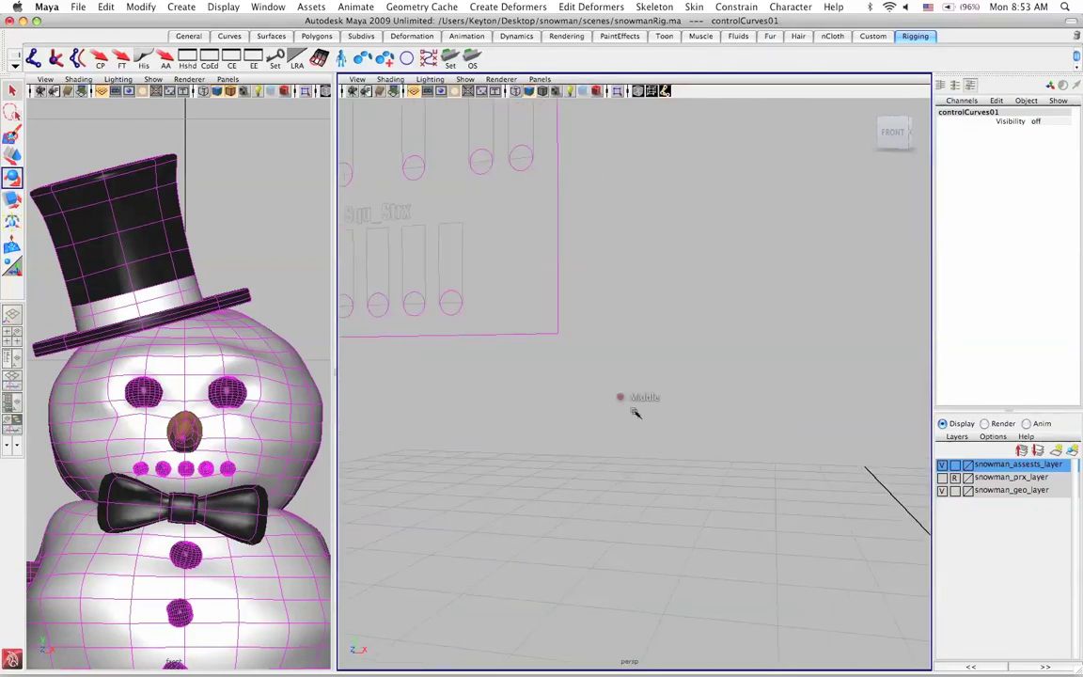
pyautogui.scroll(2, 551, 353)
pyautogui.scroll(2, 529, 326)
pyautogui.scroll(1, 572, 377)
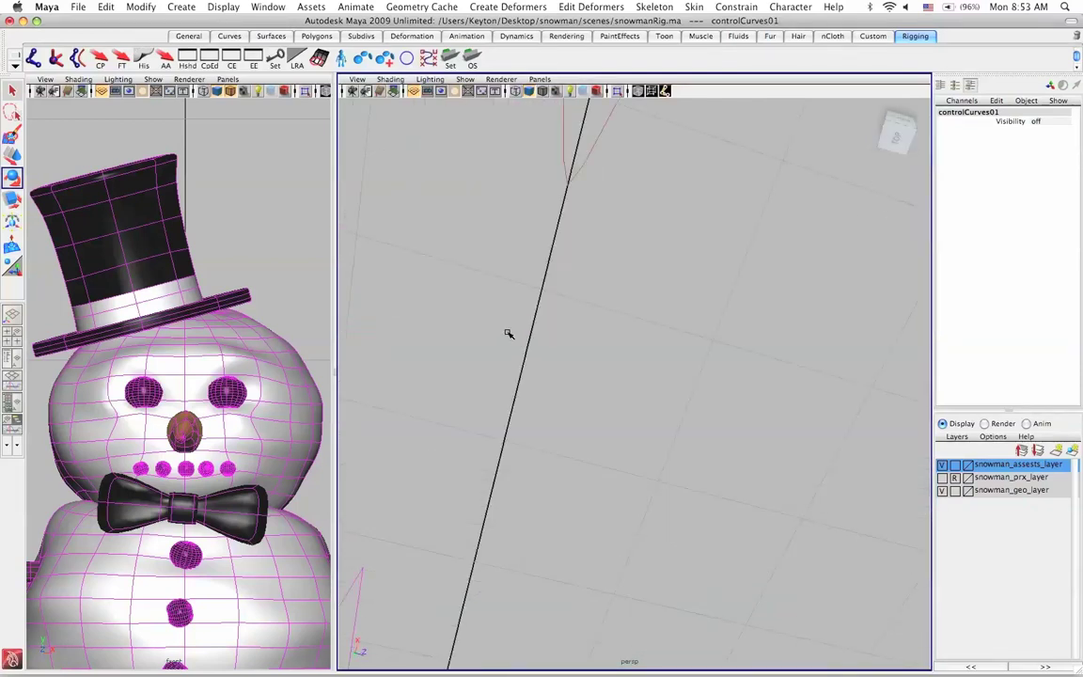
pyautogui.moveTo(507, 334)
pyautogui.keyDown('alt'); pyautogui.mouseDown()
pyautogui.moveTo(404, 253)
pyautogui.moveTo(655, 315)
pyautogui.moveTo(631, 274)
pyautogui.moveTo(572, 311)
pyautogui.moveTo(468, 288)
pyautogui.moveTo(501, 245)
pyautogui.mouseUp(); pyautogui.keyUp('alt')
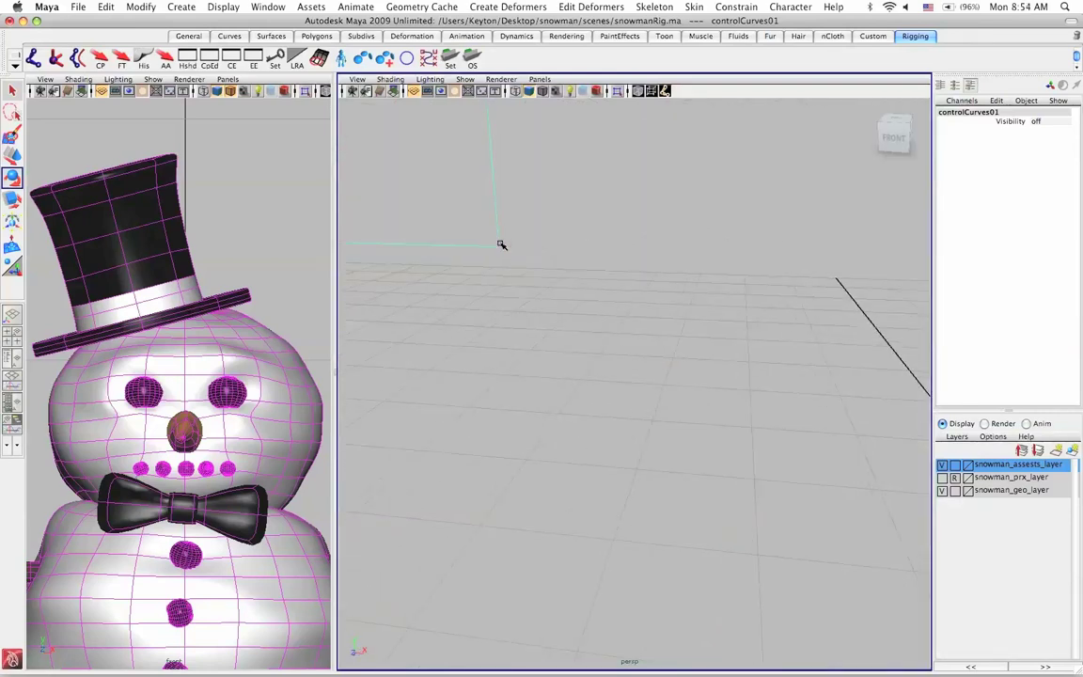
pyautogui.click(501, 244)
pyautogui.press('f')
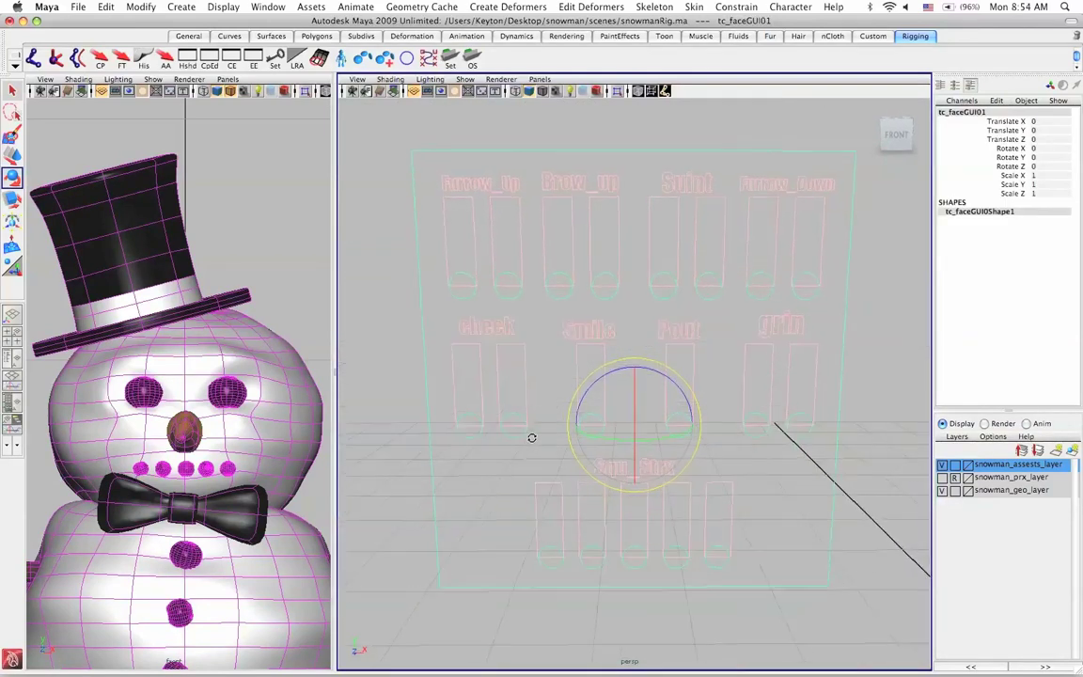
# Raise the Furrow_Up and Brow_up sliders to lift the snowman's brows, then reset.
pyautogui.click(880, 352)
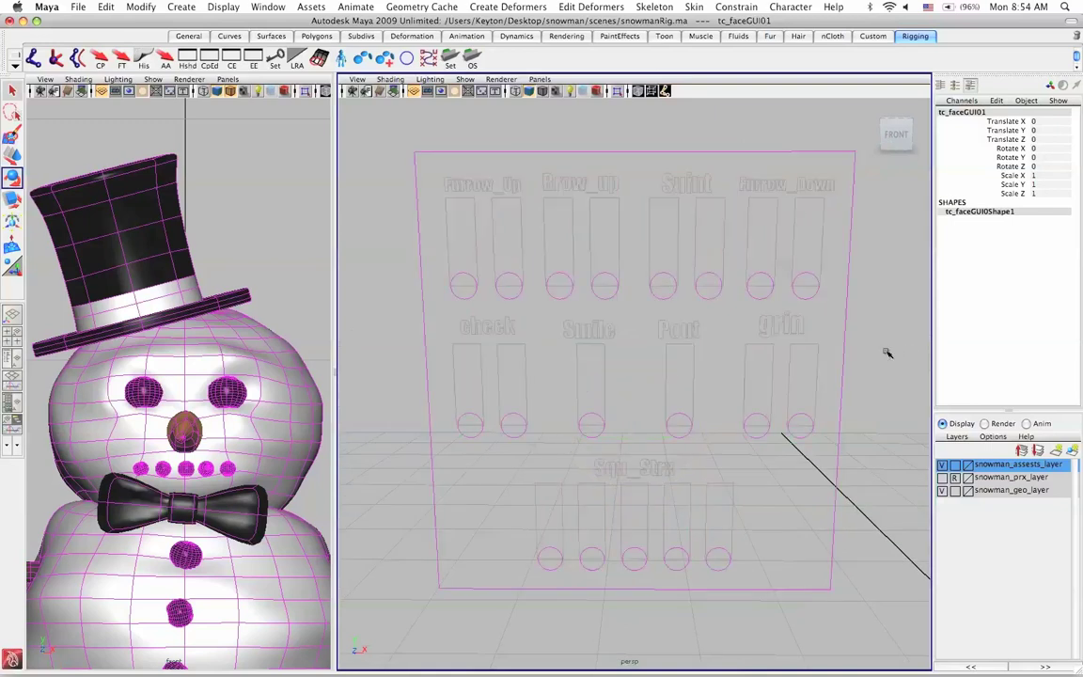
pyautogui.click(460, 273)
pyautogui.press('q')
pyautogui.press('w')
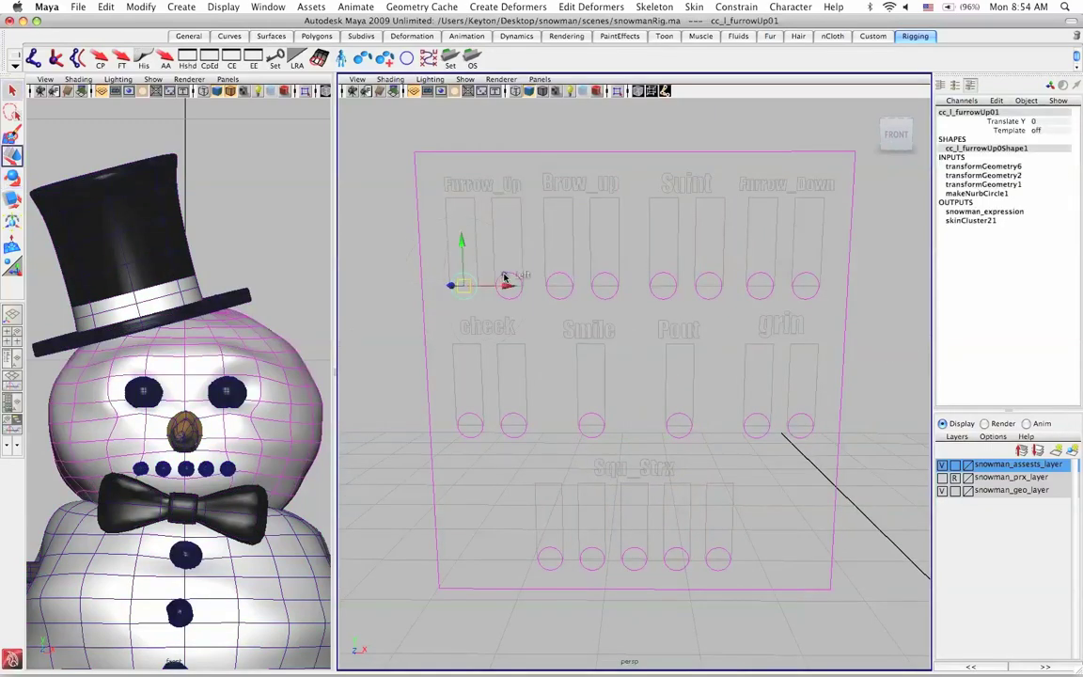
pyautogui.moveTo(461, 208)
pyautogui.mouseDown()
pyautogui.moveTo(470, 147)
pyautogui.moveTo(527, 299)
pyautogui.mouseUp()
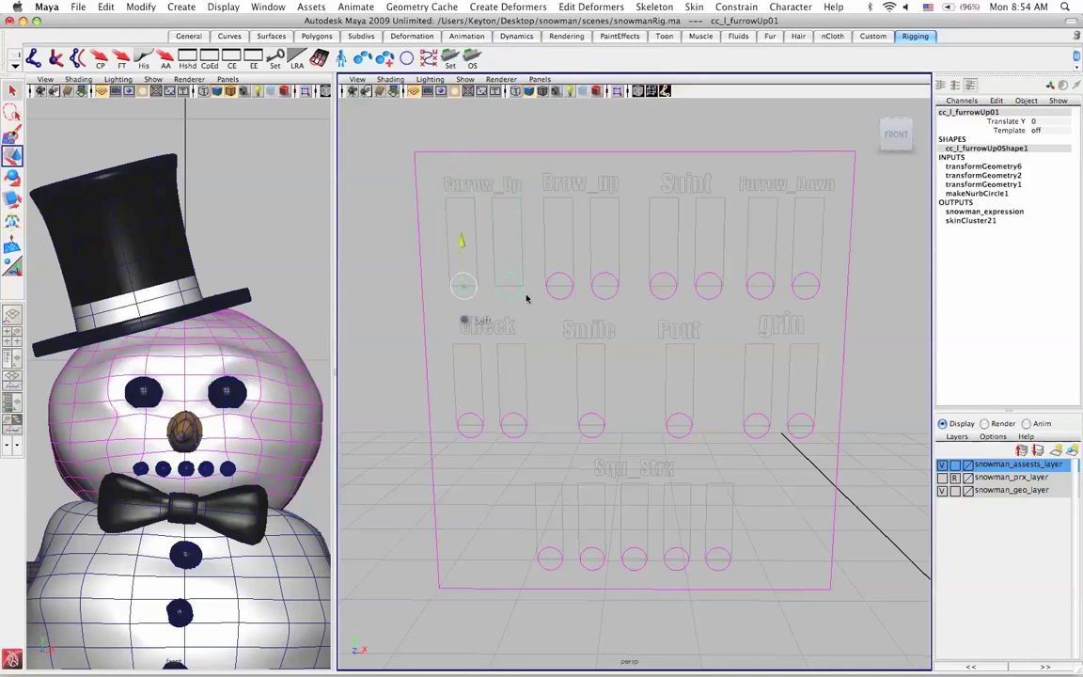
pyautogui.click(602, 292)
pyautogui.moveTo(558, 235); pyautogui.dragTo(564, 142)
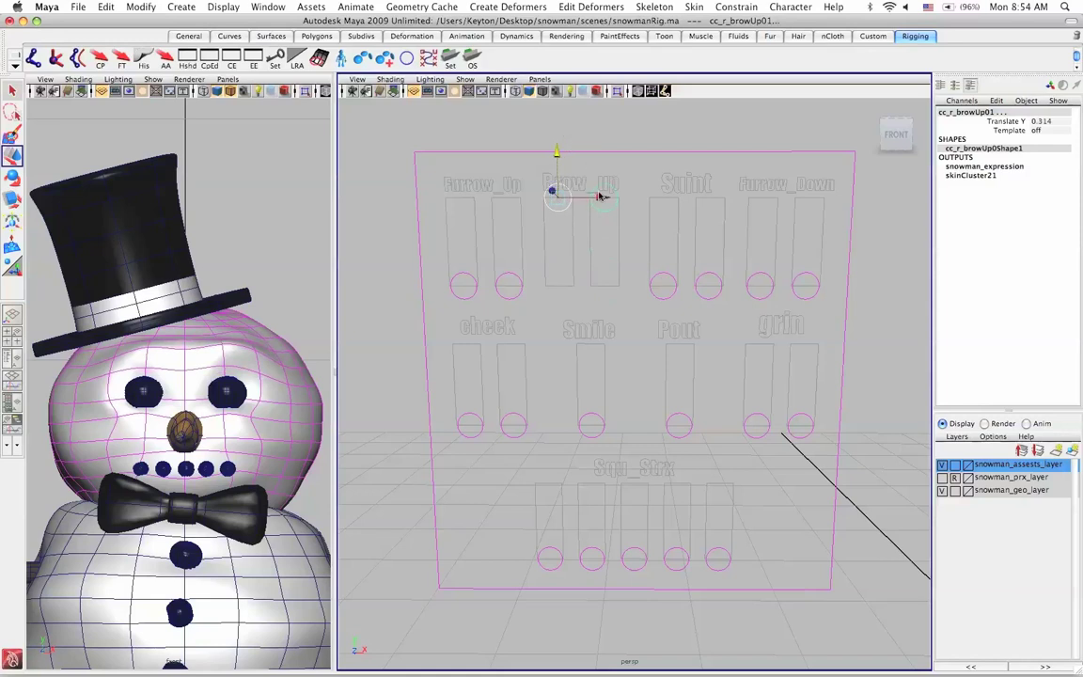
pyautogui.hotkey('ctrl', 'z')
# Test the squint and Furrow_Down sliders on the eyes, returning each to rest.
pyautogui.click(663, 283)
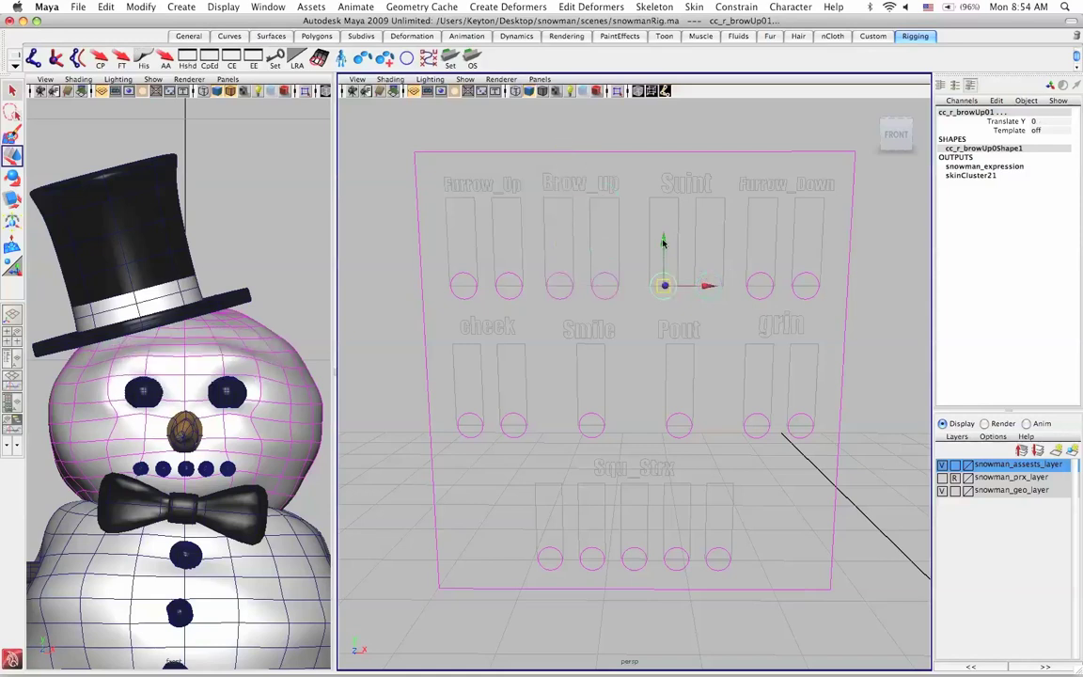
pyautogui.moveTo(667, 219); pyautogui.dragTo(664, 150)
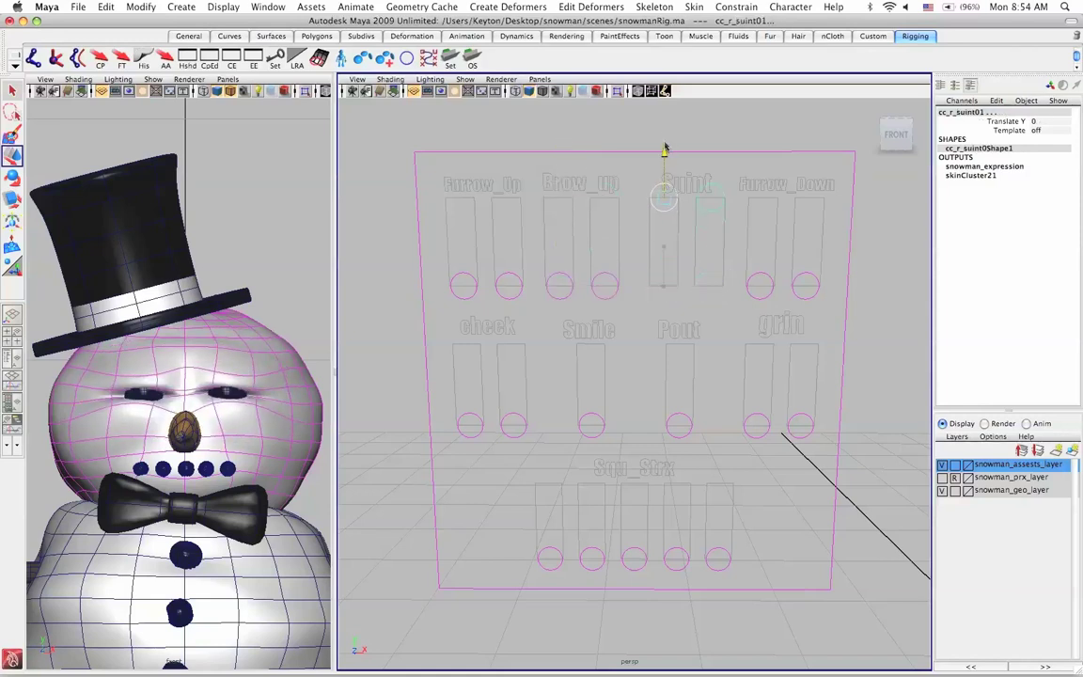
pyautogui.hotkey('ctrl', 'z')
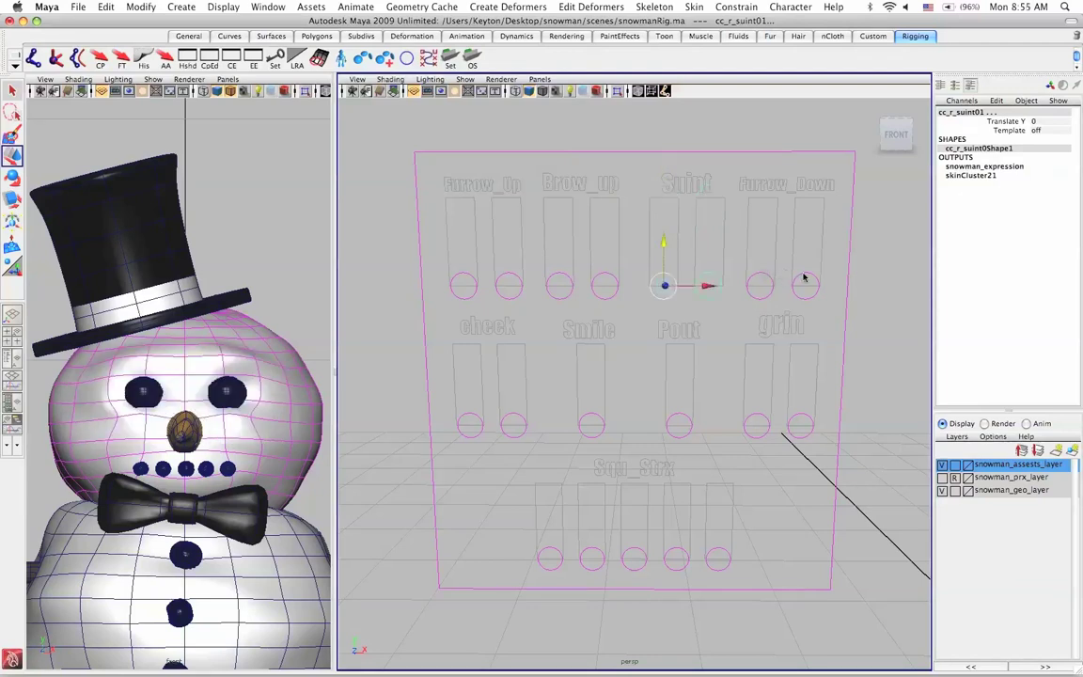
pyautogui.click(761, 283)
pyautogui.moveTo(769, 213); pyautogui.dragTo(765, 150)
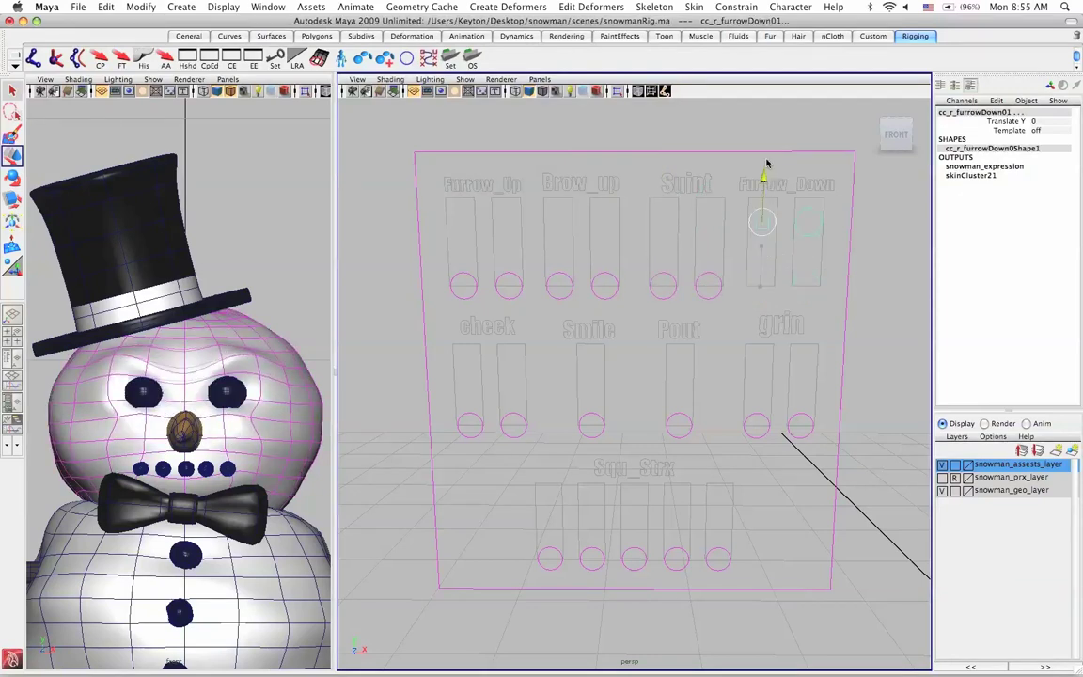
pyautogui.moveTo(758, 213); pyautogui.dragTo(702, 344)
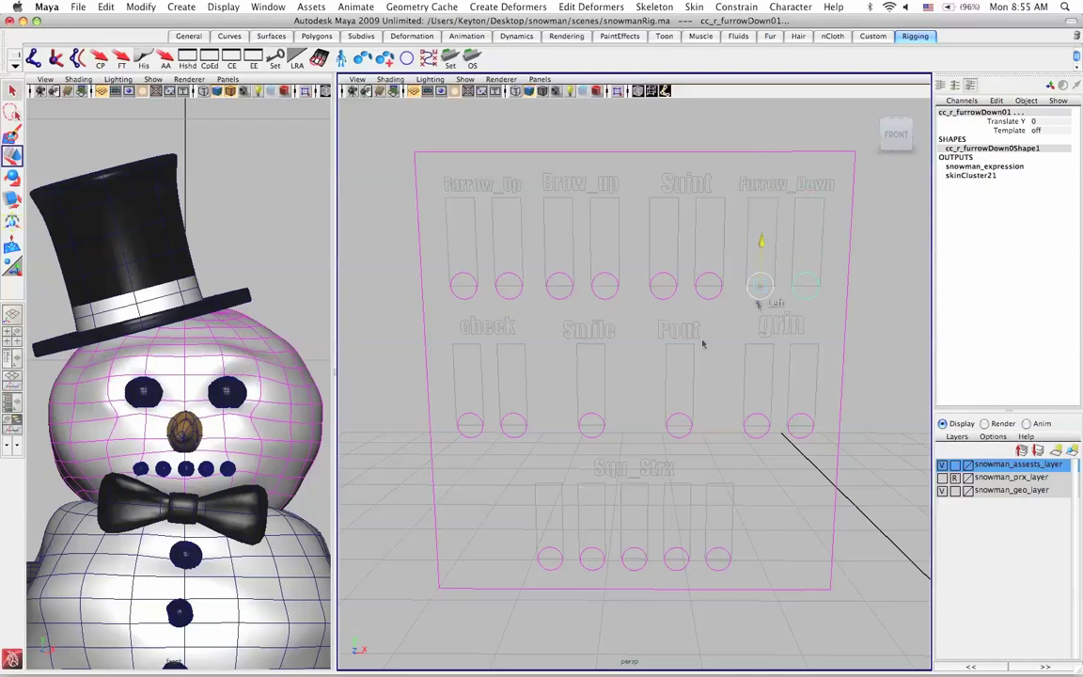
# Test the left and right cheek sliders, bringing them back to rest.
pyautogui.click(470, 424)
pyautogui.moveTo(472, 337); pyautogui.dragTo(476, 301)
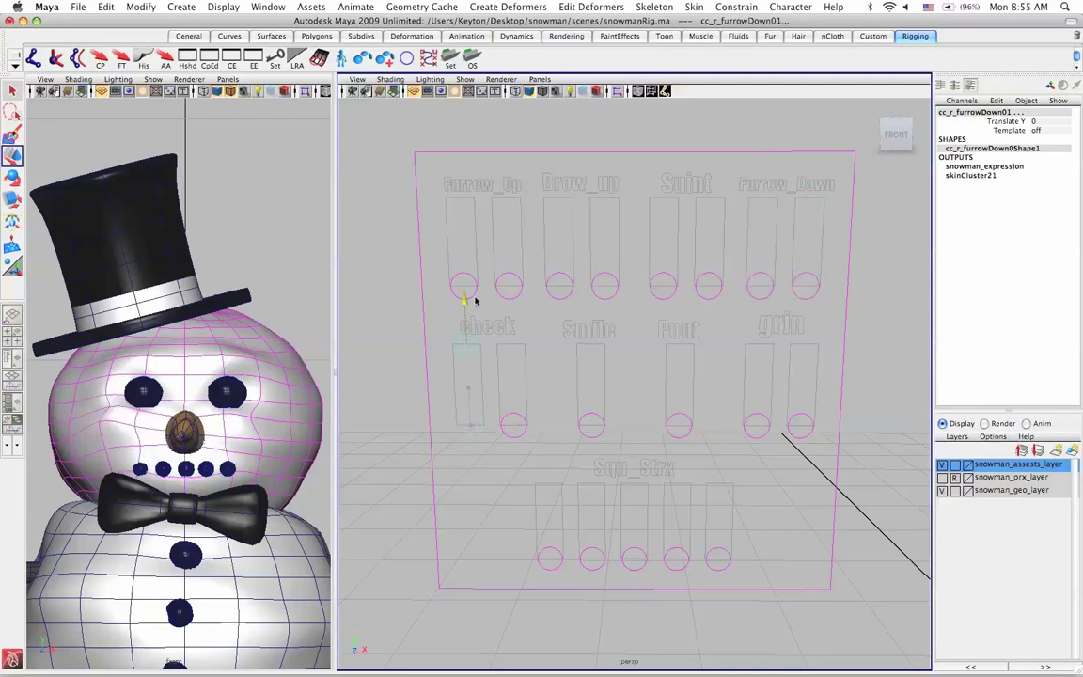
pyautogui.moveTo(502, 427); pyautogui.dragTo(515, 298)
pyautogui.click(512, 422)
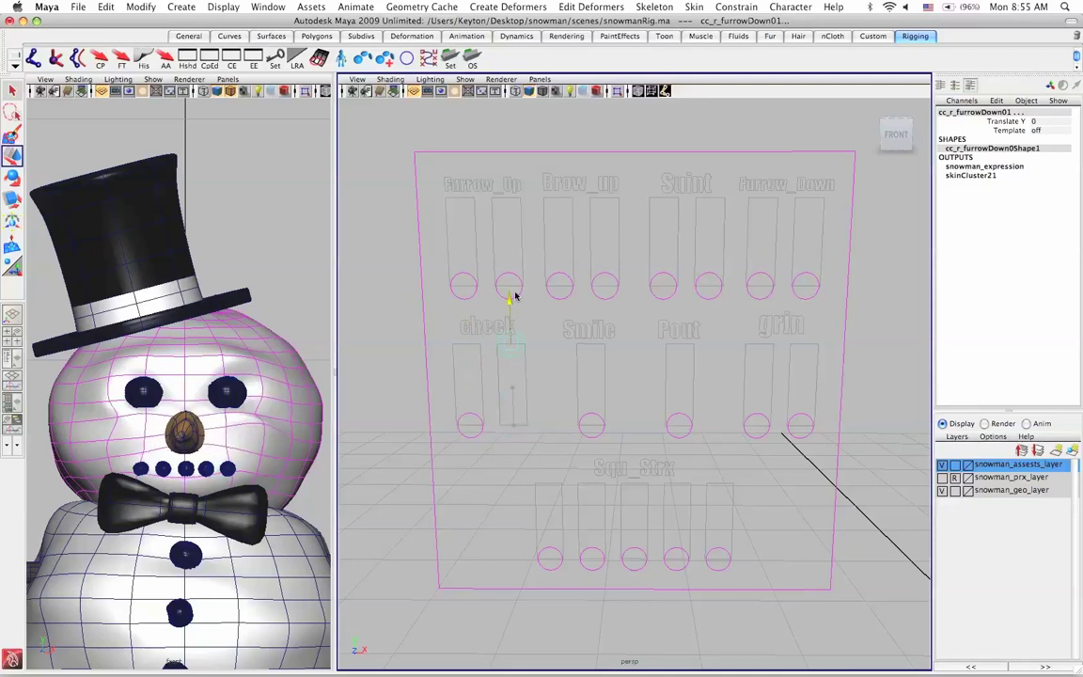
pyautogui.press('z')
# Raise the Smile and Pout sliders to shape the mouth, undoing each.
pyautogui.click(591, 425)
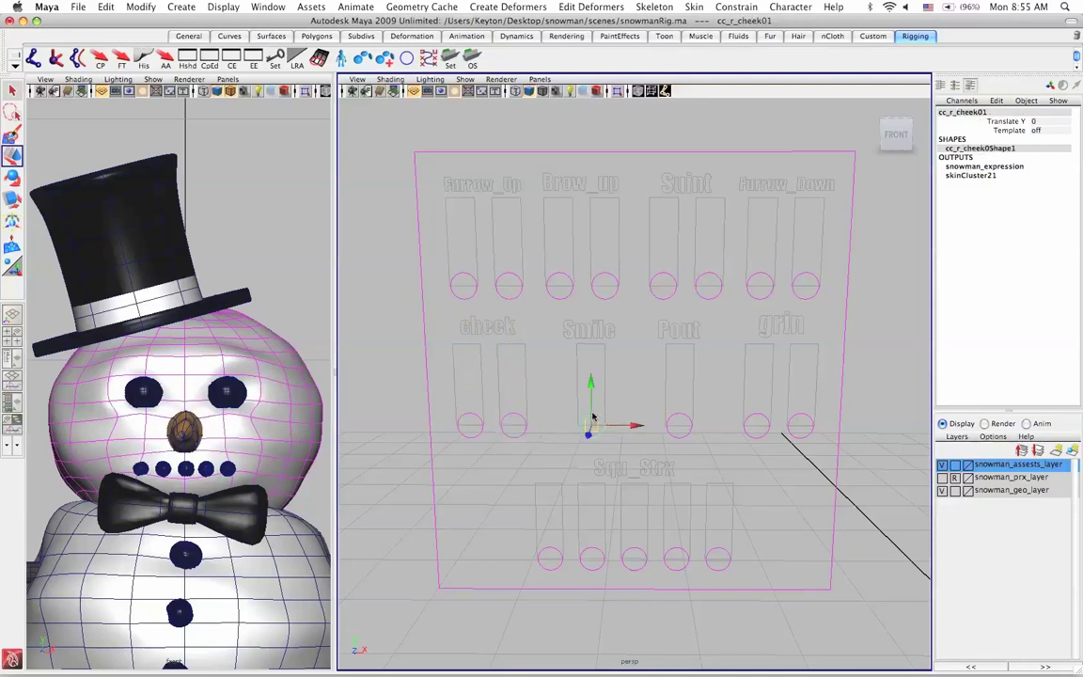
pyautogui.moveTo(591, 390); pyautogui.dragTo(594, 300)
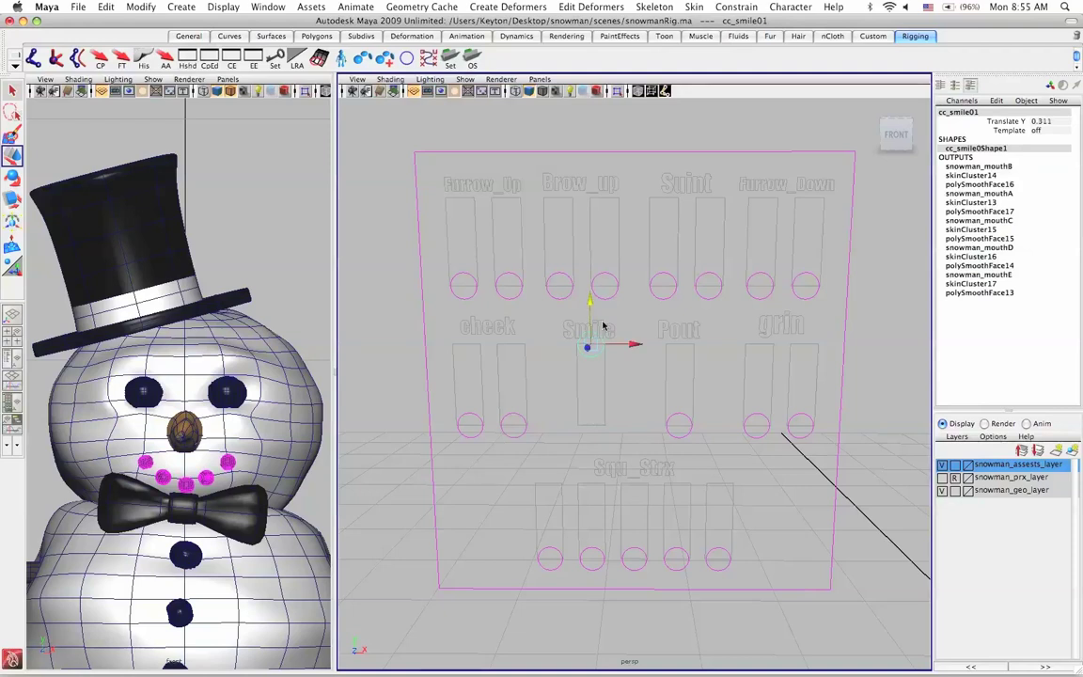
pyautogui.hotkey('ctrl', 'z')
pyautogui.moveTo(679, 425); pyautogui.dragTo(681, 371)
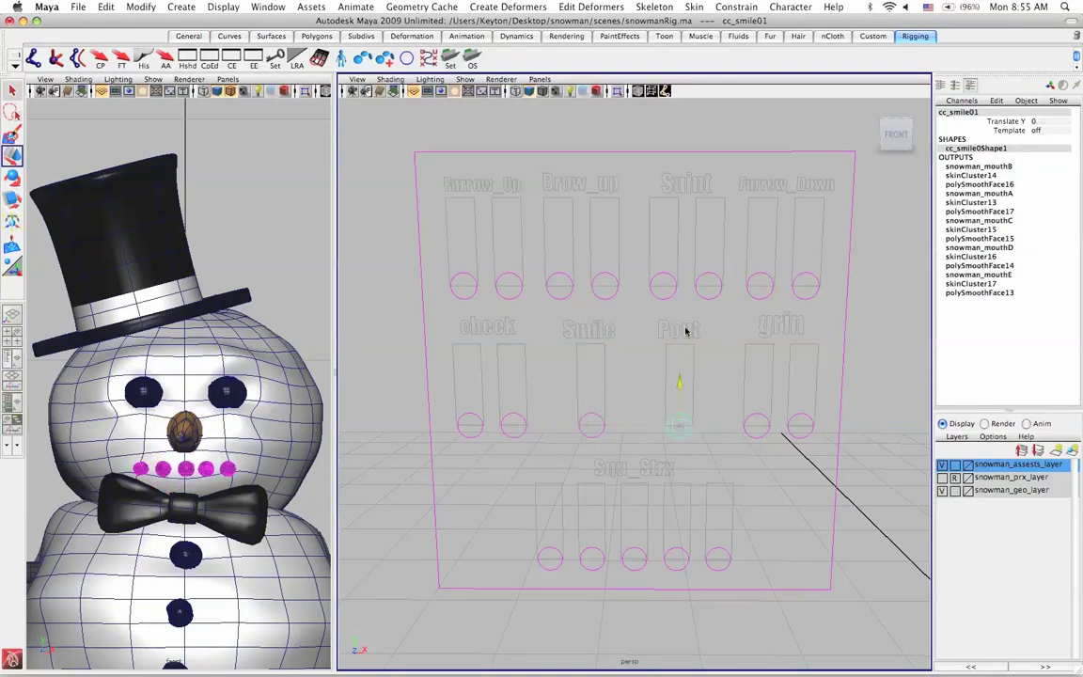
pyautogui.hotkey('ctrl', 'z')
# Test the left and right grin sliders for a one-sided grin, resetting each.
pyautogui.click(757, 425)
pyautogui.moveTo(757, 425); pyautogui.dragTo(775, 294)
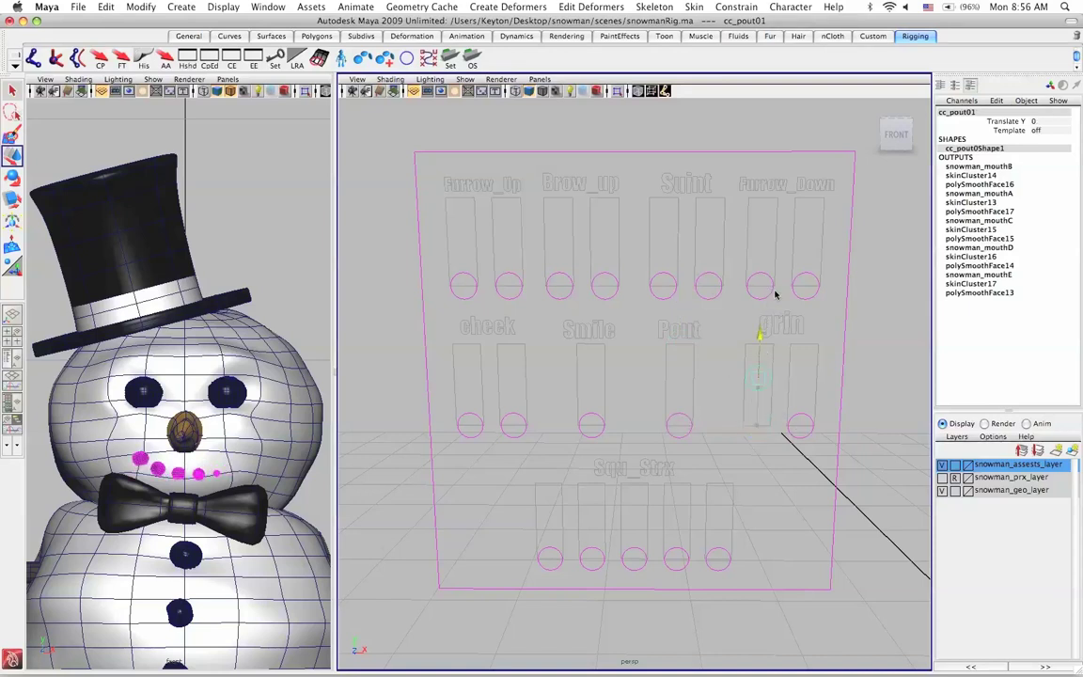
pyautogui.hotkey('ctrl', 'z')
pyautogui.click(800, 425)
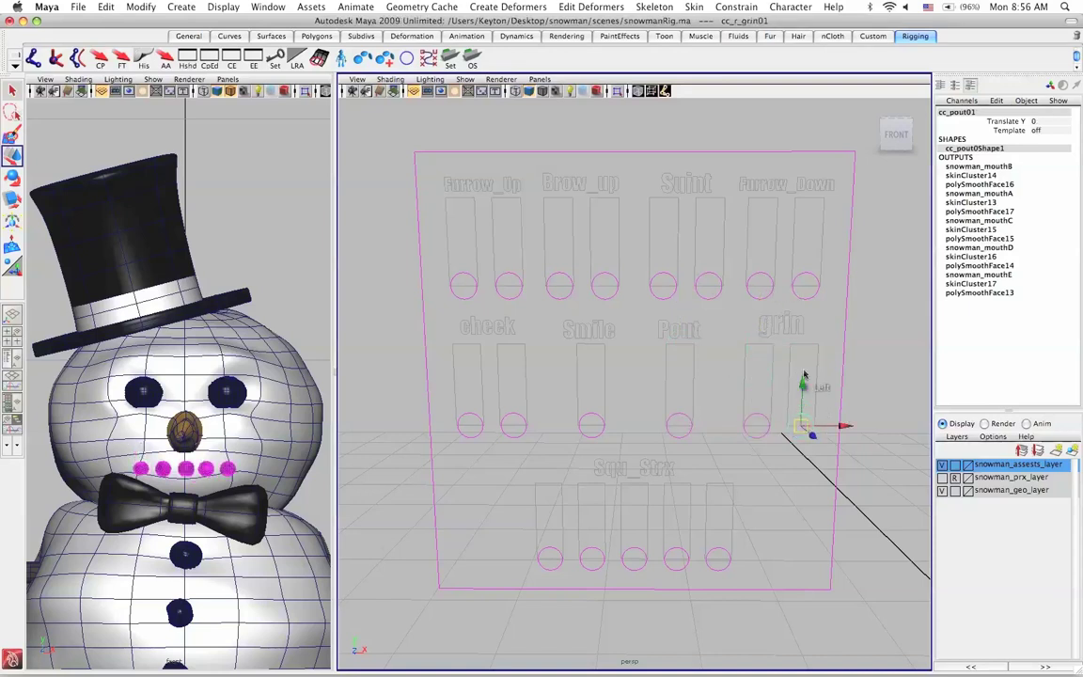
pyautogui.moveTo(804, 376); pyautogui.dragTo(805, 298)
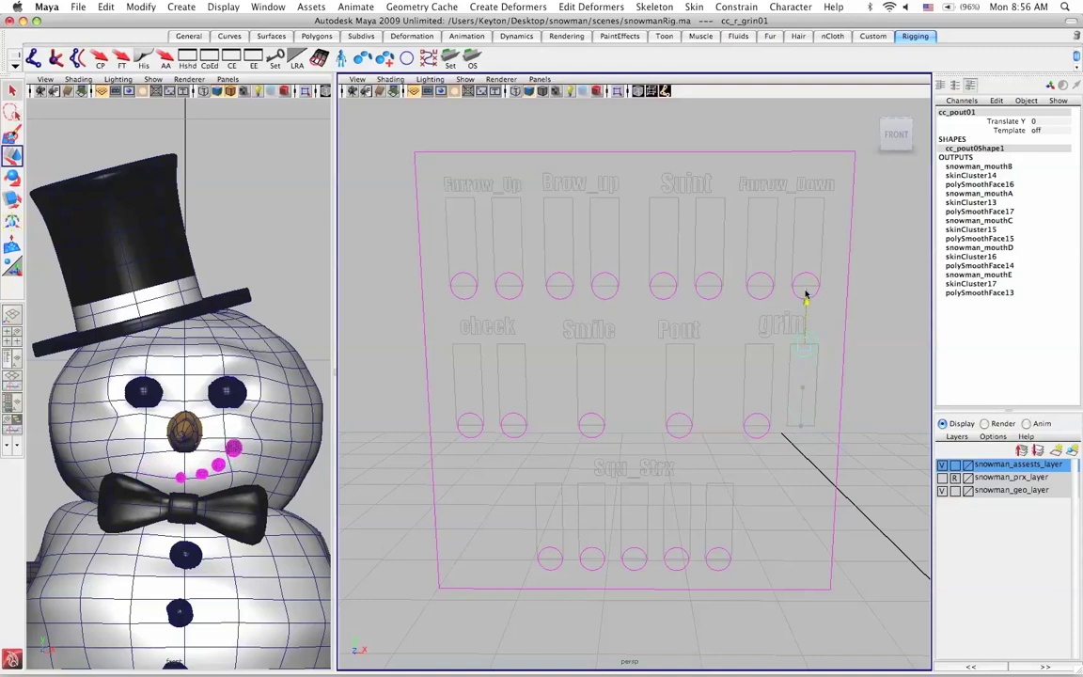
pyautogui.hotkey('ctrl', 'z')
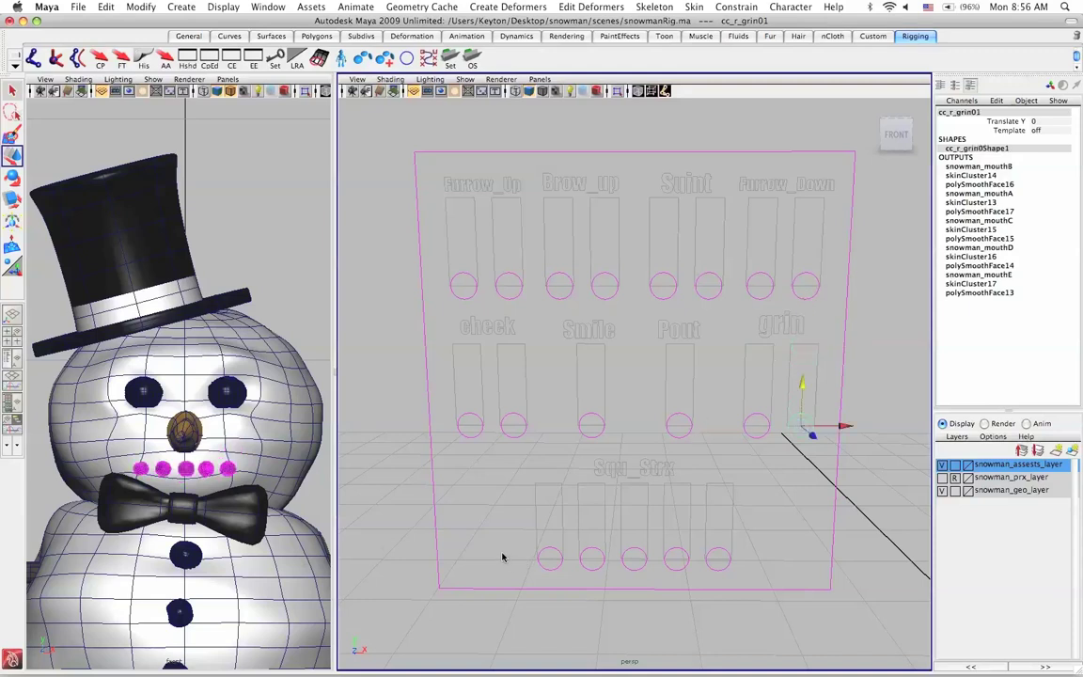
pyautogui.keyDown('alt'); pyautogui.moveTo(502, 557); pyautogui.dragTo(527, 551); pyautogui.keyUp('alt')
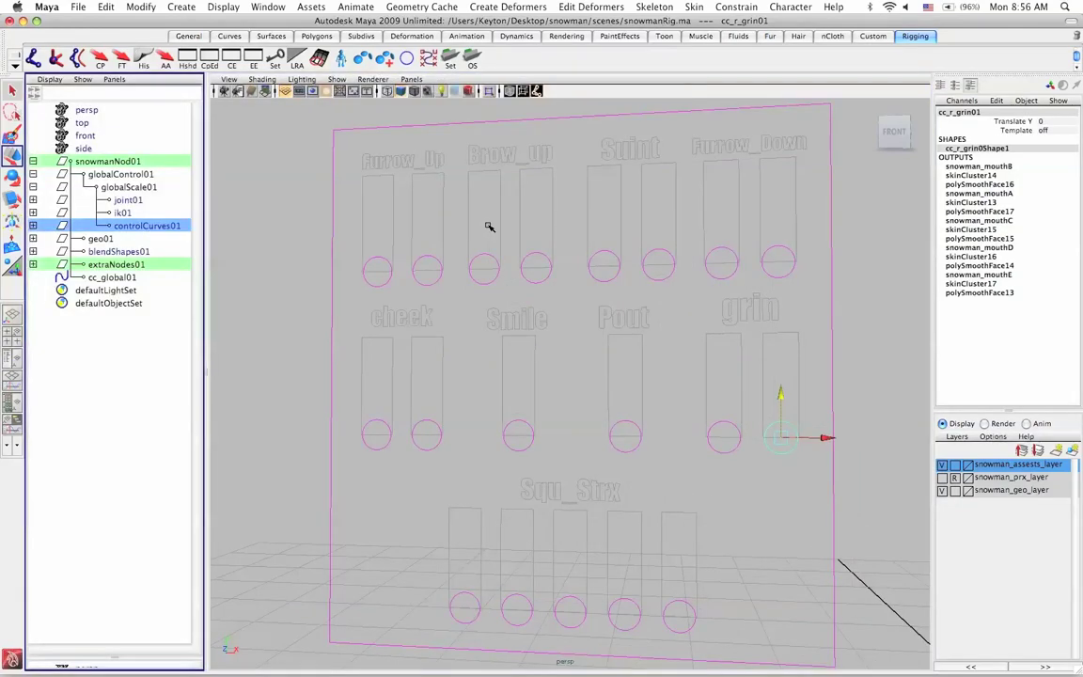
# Select controlCurves01, maximize the perspective view, and frame the slider board and snowman.
pyautogui.click(895, 285)
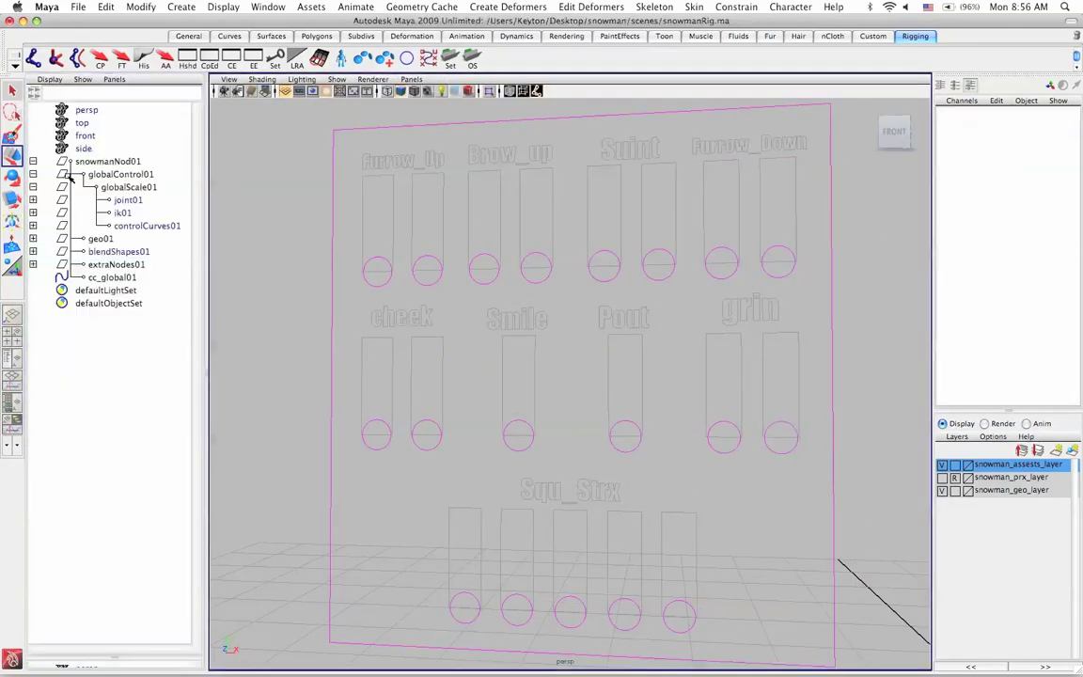
pyautogui.click(138, 225)
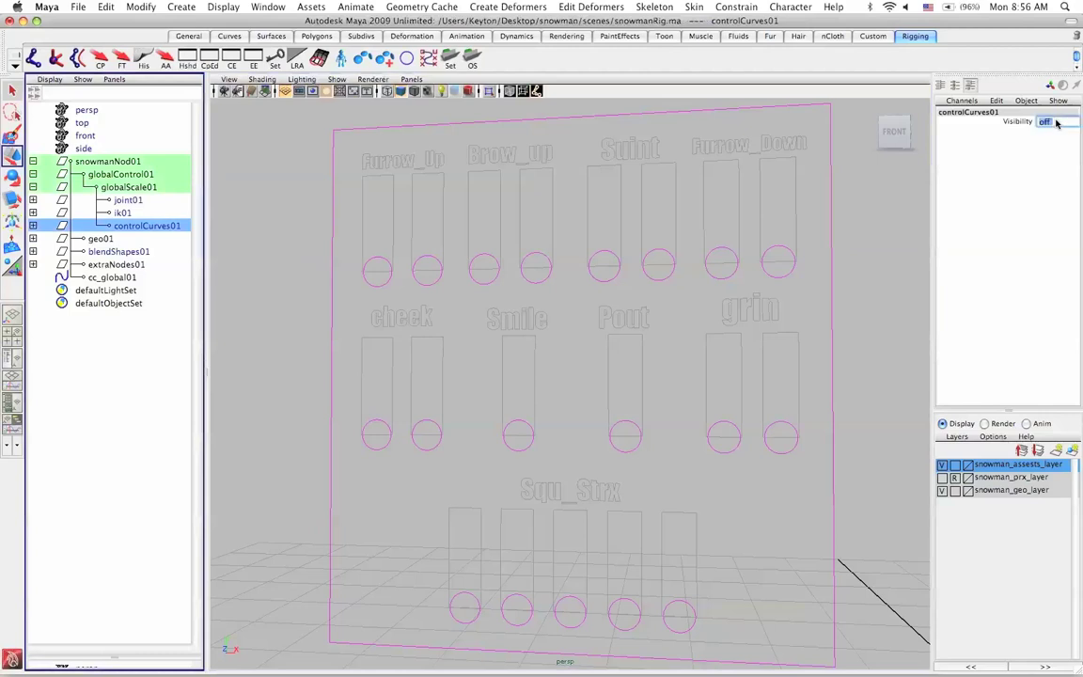
pyautogui.press('space')
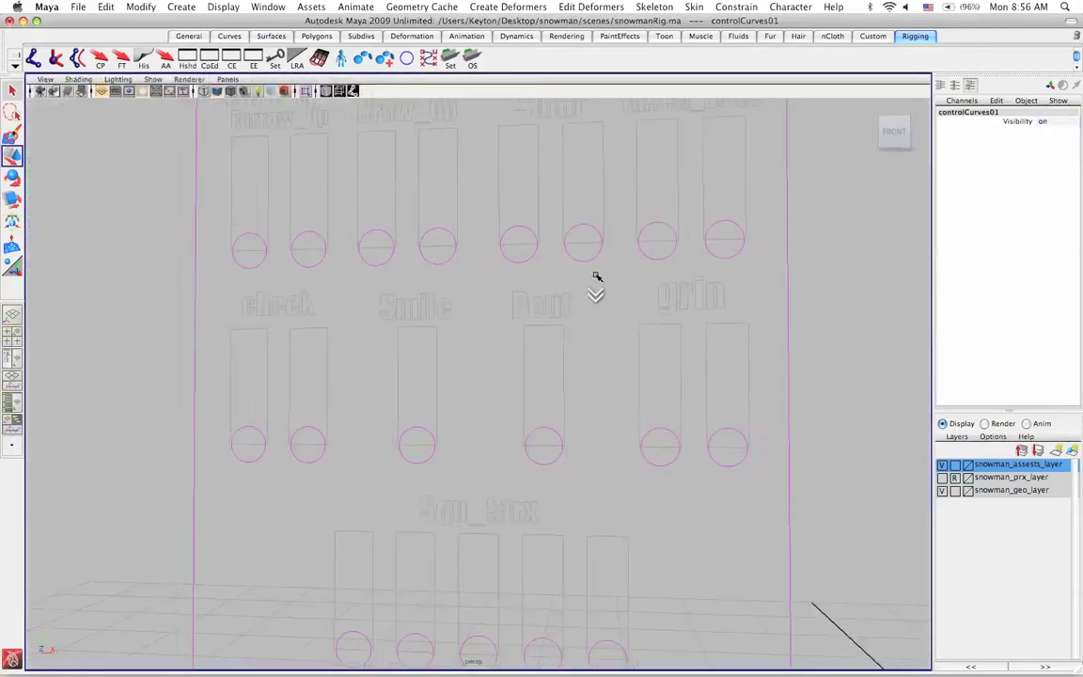
pyautogui.press('f')
pyautogui.press('[')
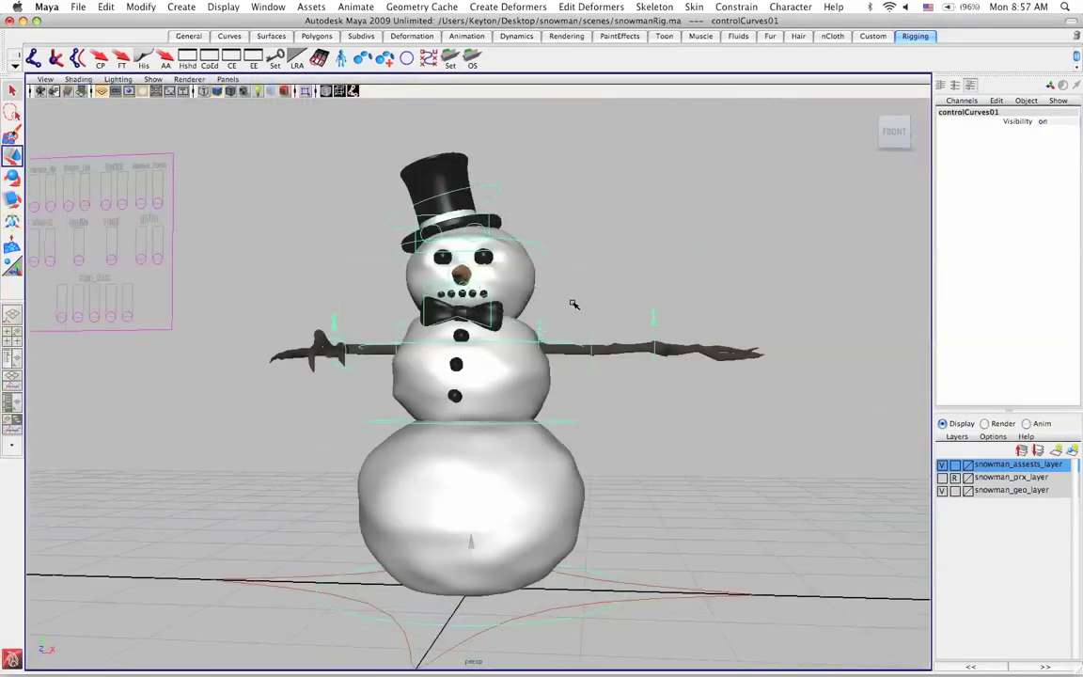
# Raise the snowman's chest control to lift its upper body.
pyautogui.keyDown('alt'); pyautogui.moveTo(522, 268); pyautogui.dragTo(451, 314); pyautogui.keyUp('alt')
pyautogui.click(344, 334)
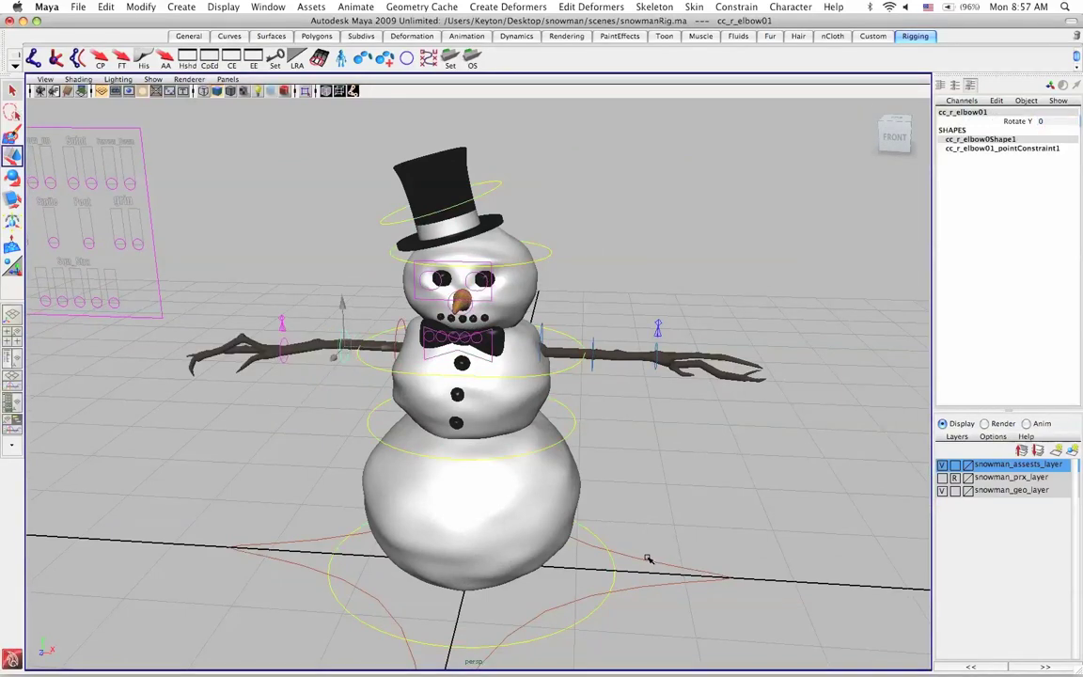
pyautogui.click(546, 380)
pyautogui.moveTo(425, 256)
pyautogui.mouseDown(button='middle')
pyautogui.moveTo(467, 231)
pyautogui.moveTo(432, 195)
pyautogui.mouseUp(button='middle')
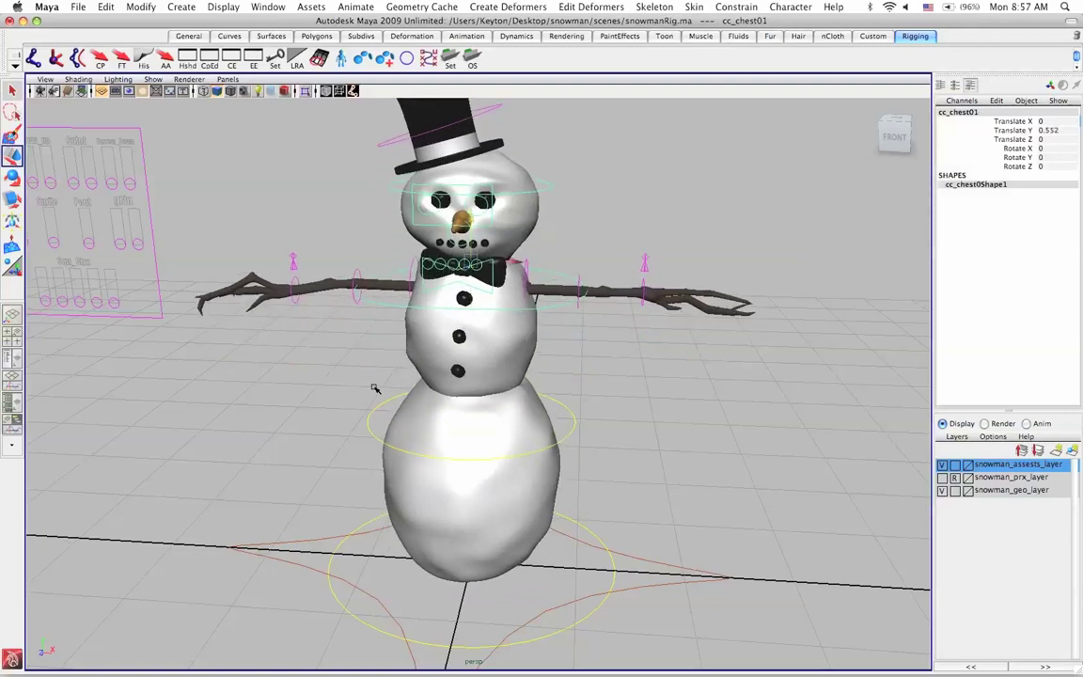
pyautogui.keyDown('alt'); pyautogui.moveTo(374, 387); pyautogui.dragTo(345, 346, button='middle'); pyautogui.keyUp('alt')
# Slide the spineA, spineC and spineD volume controls to deform the body, then select cc_global01.
pyautogui.click(167, 303)
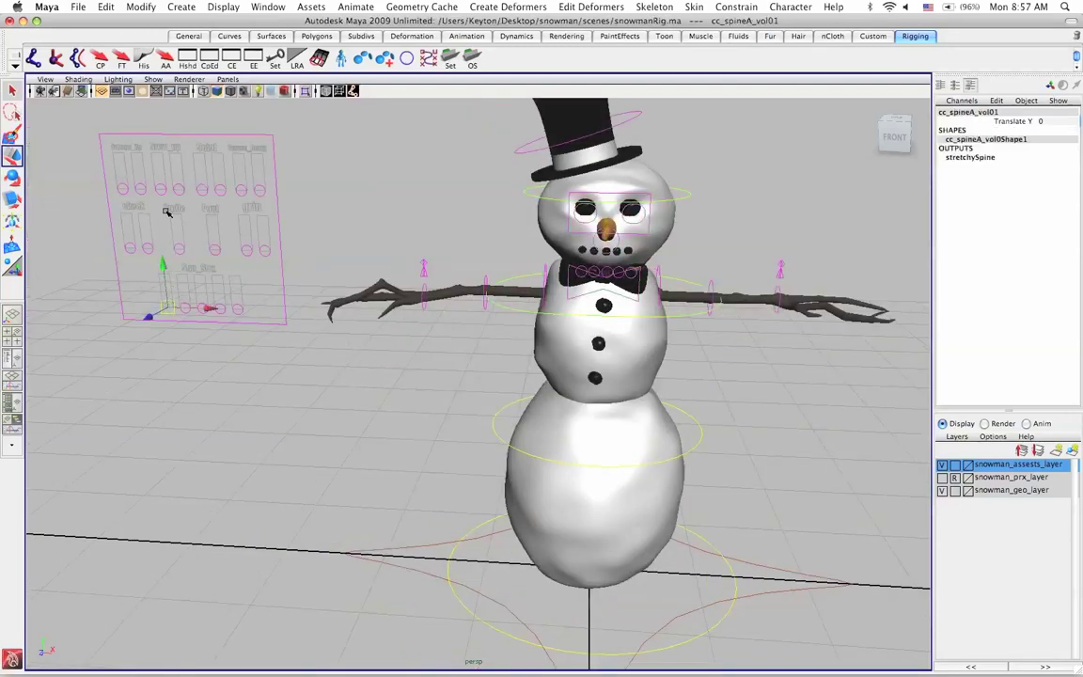
pyautogui.moveTo(167, 213); pyautogui.dragTo(170, 175, button='middle')
pyautogui.press('z')
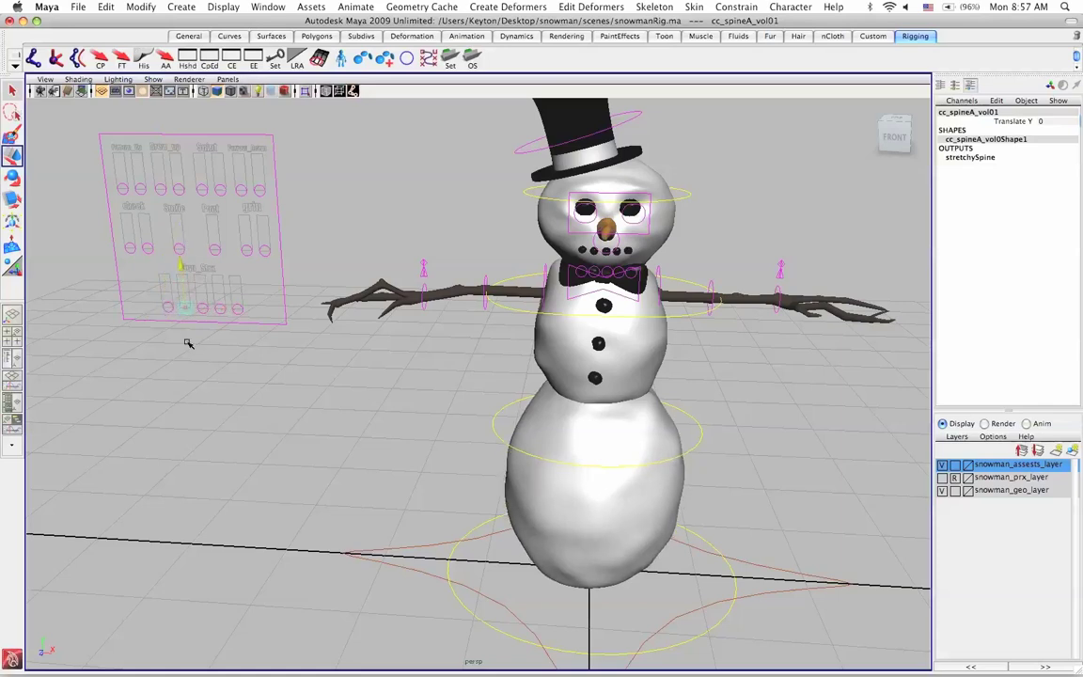
pyautogui.click(202, 314)
pyautogui.click(199, 278)
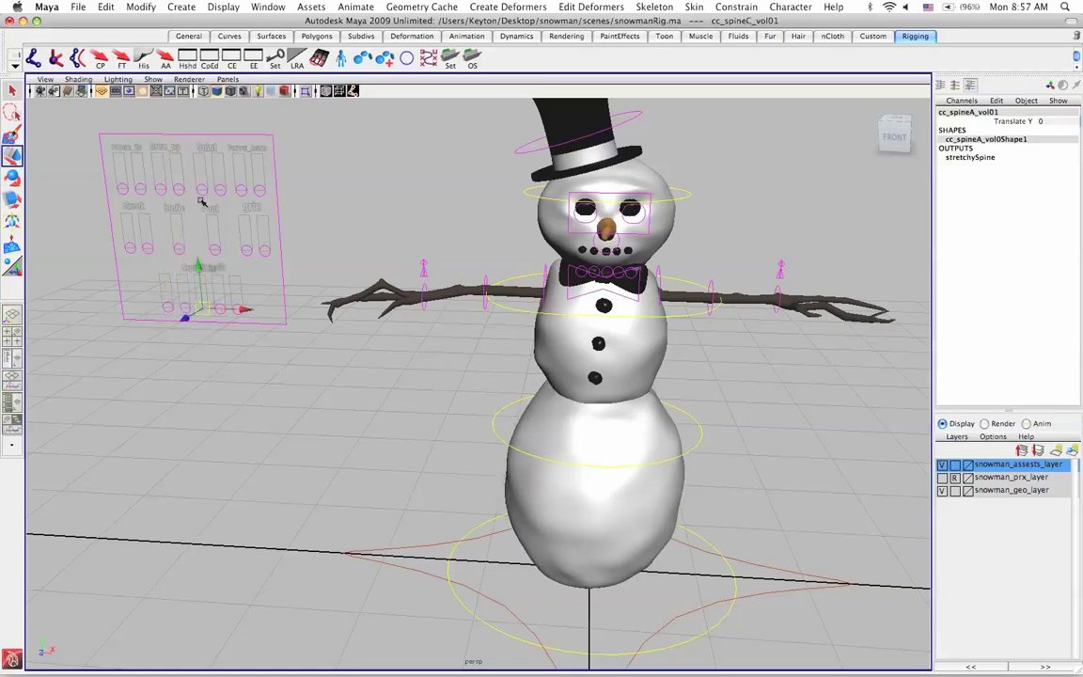
pyautogui.moveTo(199, 243); pyautogui.dragTo(239, 287)
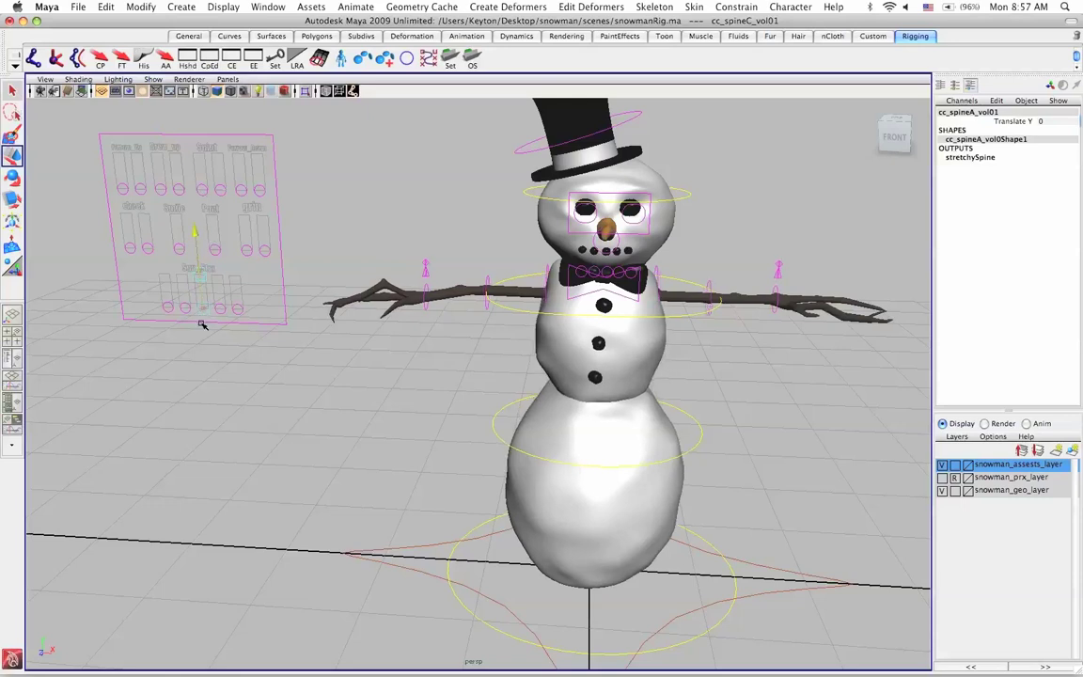
pyautogui.click(215, 260)
pyautogui.moveTo(213, 247); pyautogui.dragTo(214, 224)
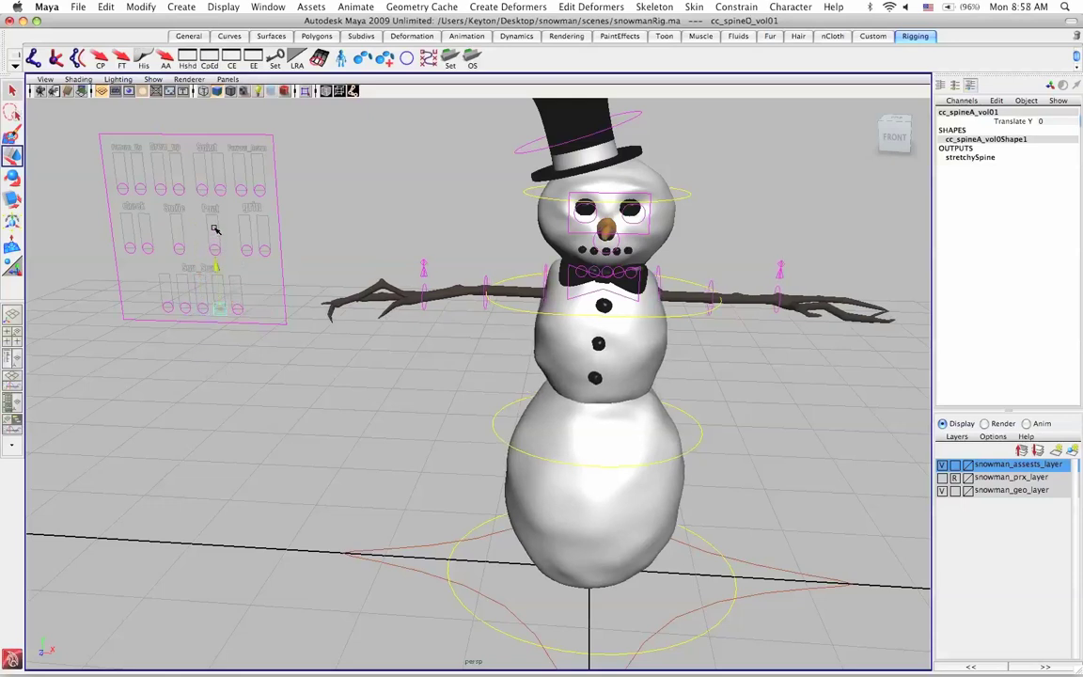
pyautogui.moveTo(226, 292); pyautogui.dragTo(230, 309)
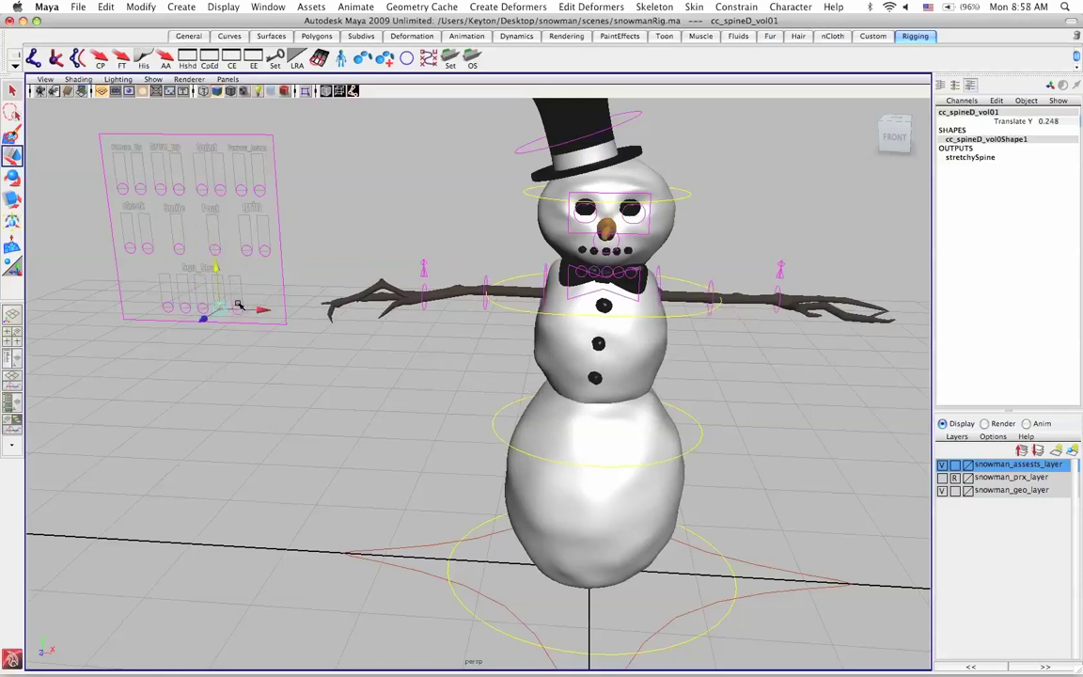
pyautogui.click(238, 307)
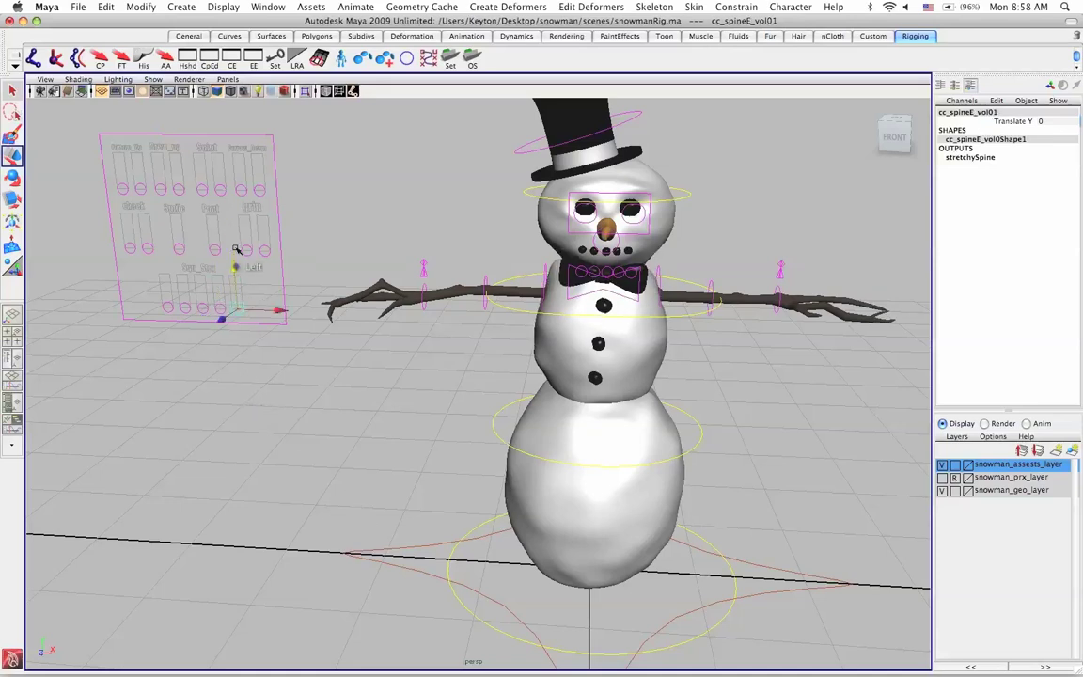
pyautogui.click(411, 550)
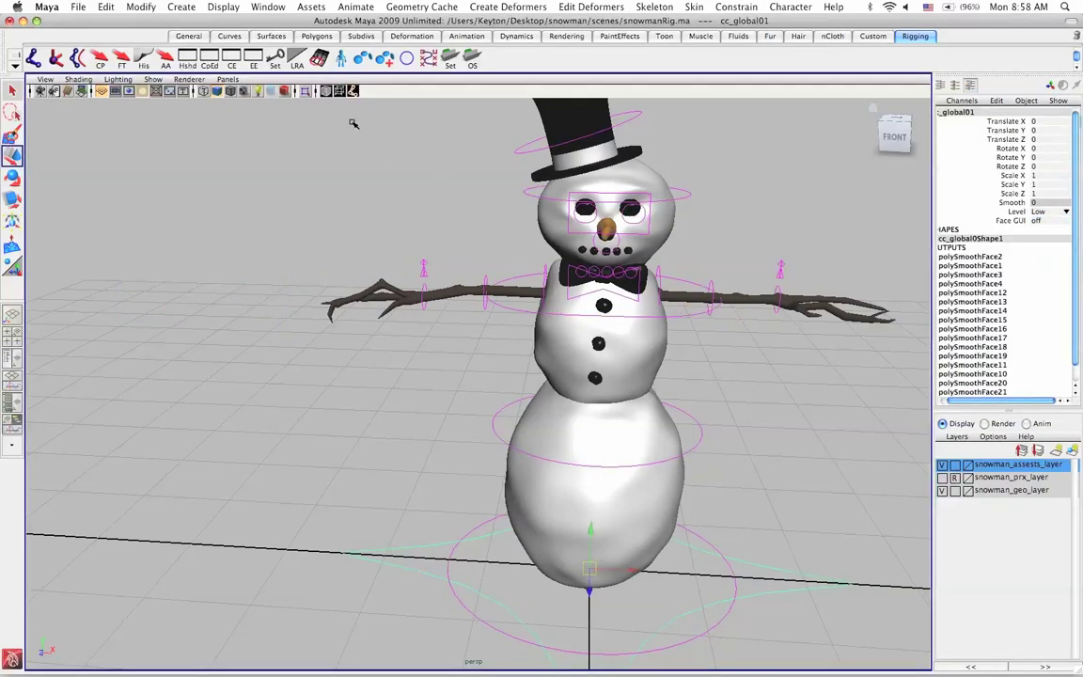
# Turn on Wireframe on Shaded and set the chest control's Translate Y to 0.
pyautogui.click(71, 80)
pyautogui.click(94, 171)
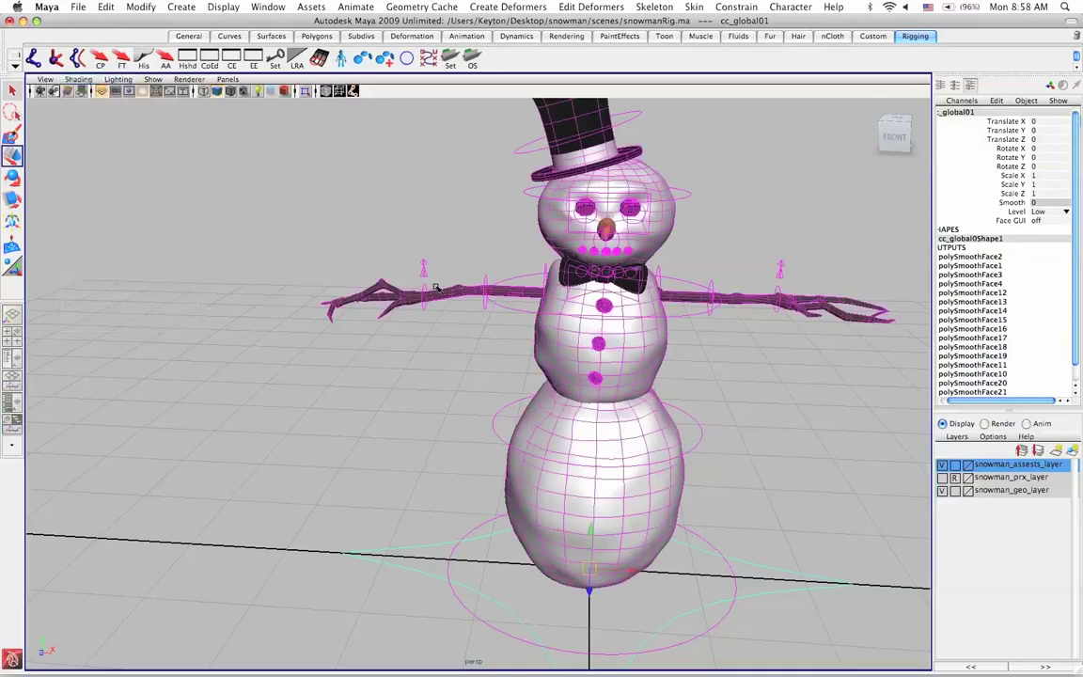
pyautogui.click(515, 306)
pyautogui.doubleClick(1041, 130)
pyautogui.write('0')
pyautogui.press('Return')
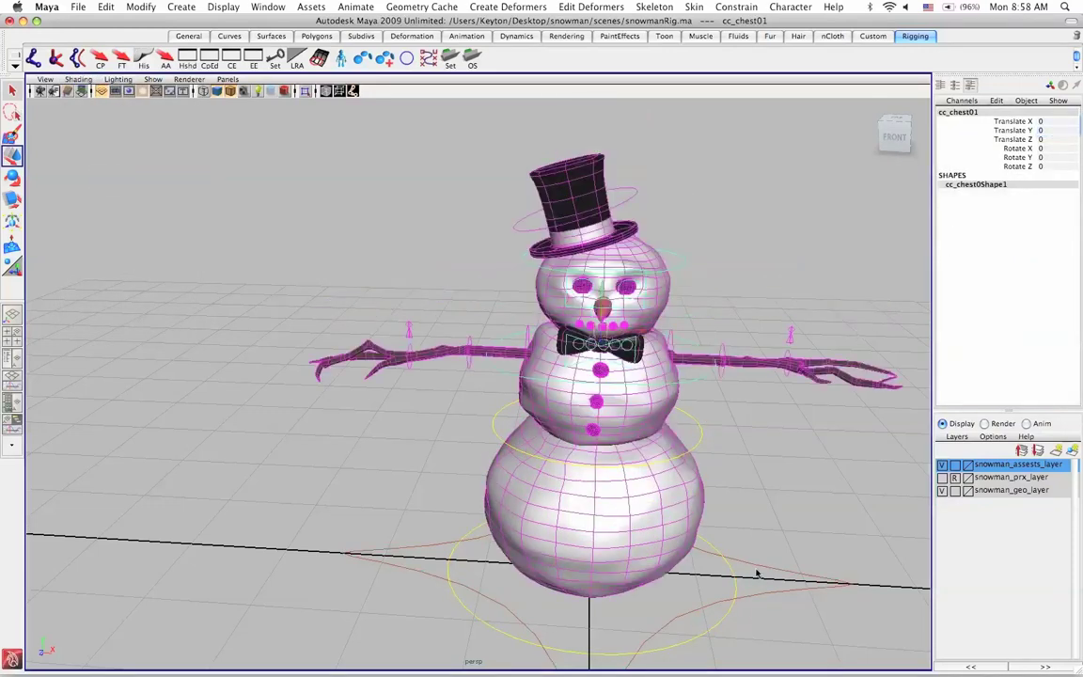
# Set the global control's smoothing Level to High and orbit to inspect the result.
pyautogui.click(755, 567)
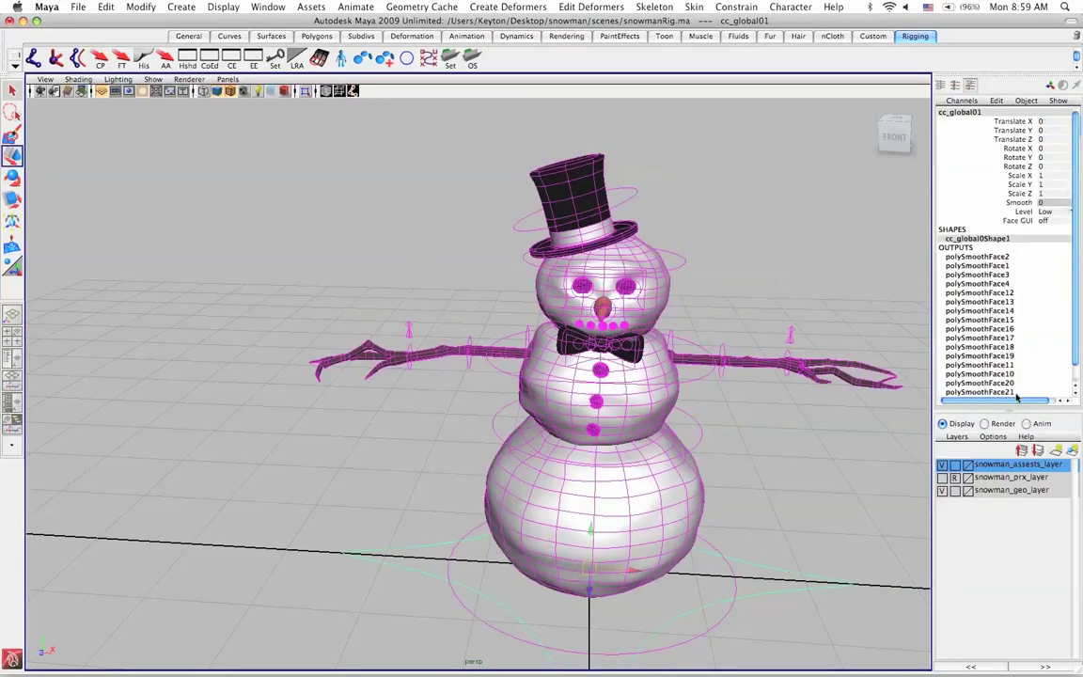
pyautogui.moveTo(1016, 399); pyautogui.dragTo(1060, 206)
pyautogui.click(1066, 212)
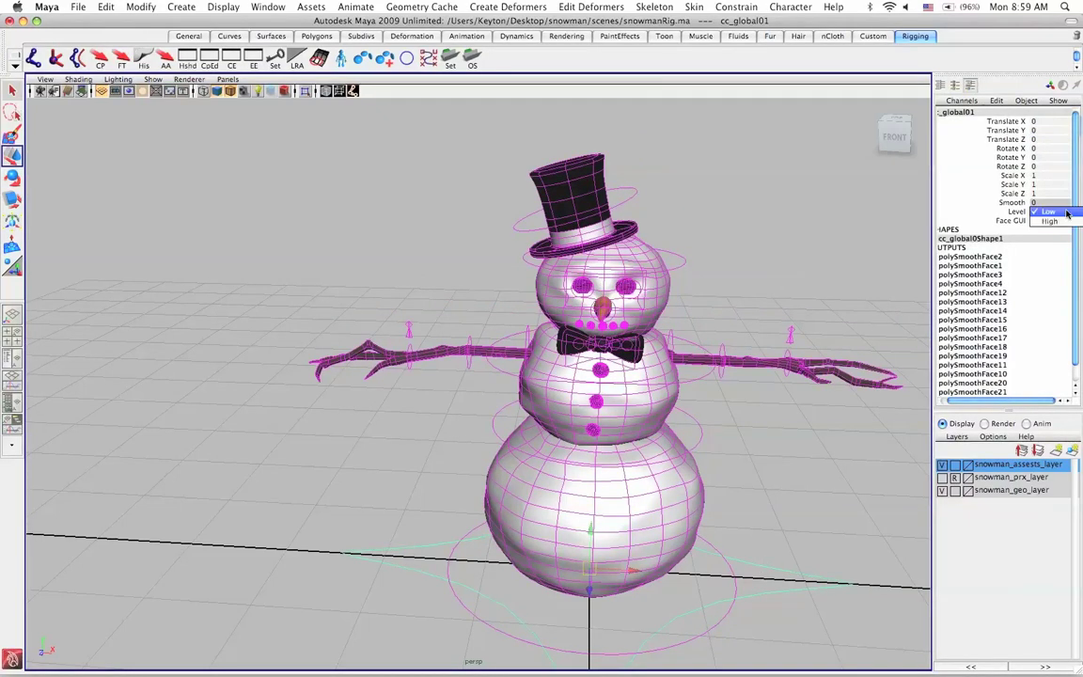
pyautogui.click(1058, 227)
pyautogui.click(845, 296)
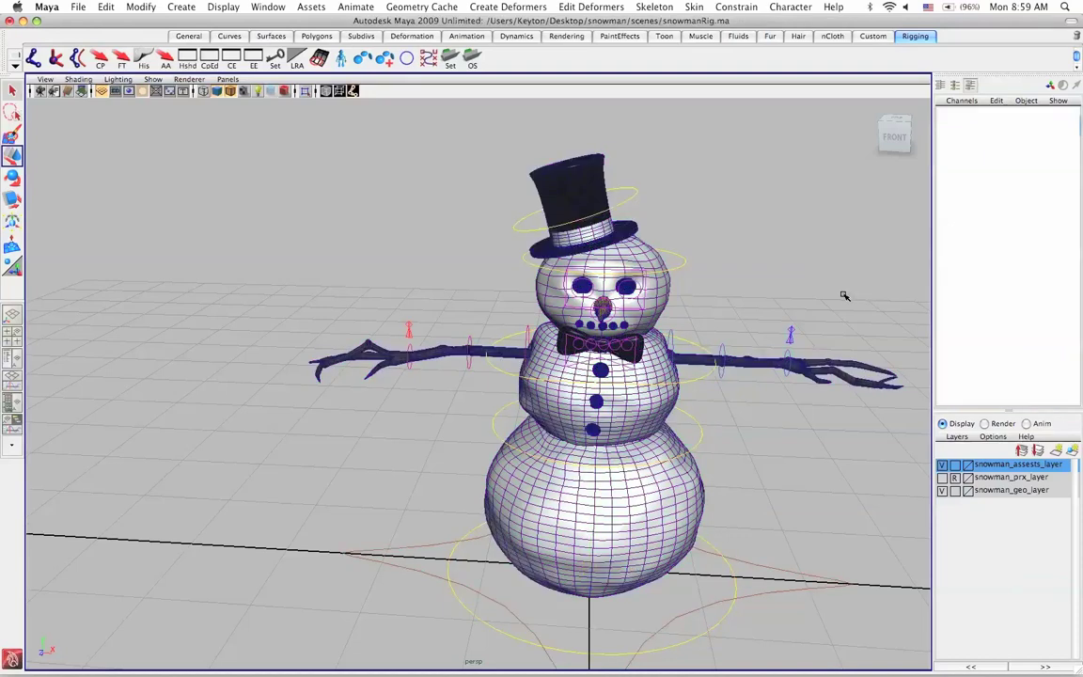
pyautogui.keyDown('alt'); pyautogui.moveTo(768, 296); pyautogui.dragTo(727, 622); pyautogui.keyUp('alt')
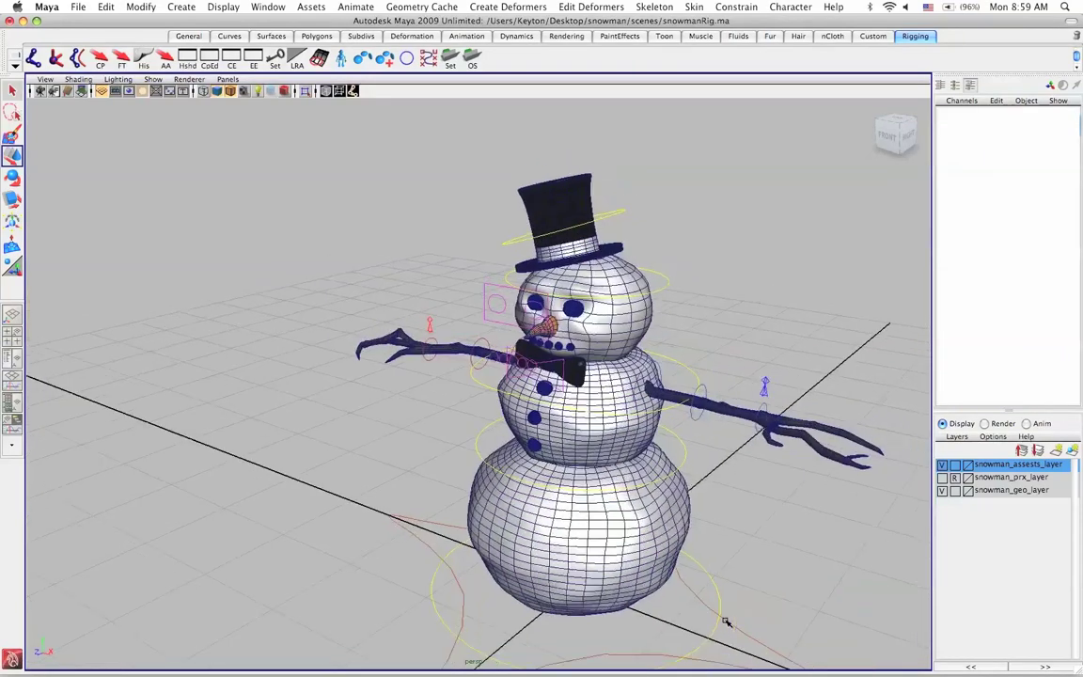
pyautogui.click(727, 621)
# Return the smoothing Level to Low and turn off the wireframe overlay.
pyautogui.click(1069, 213)
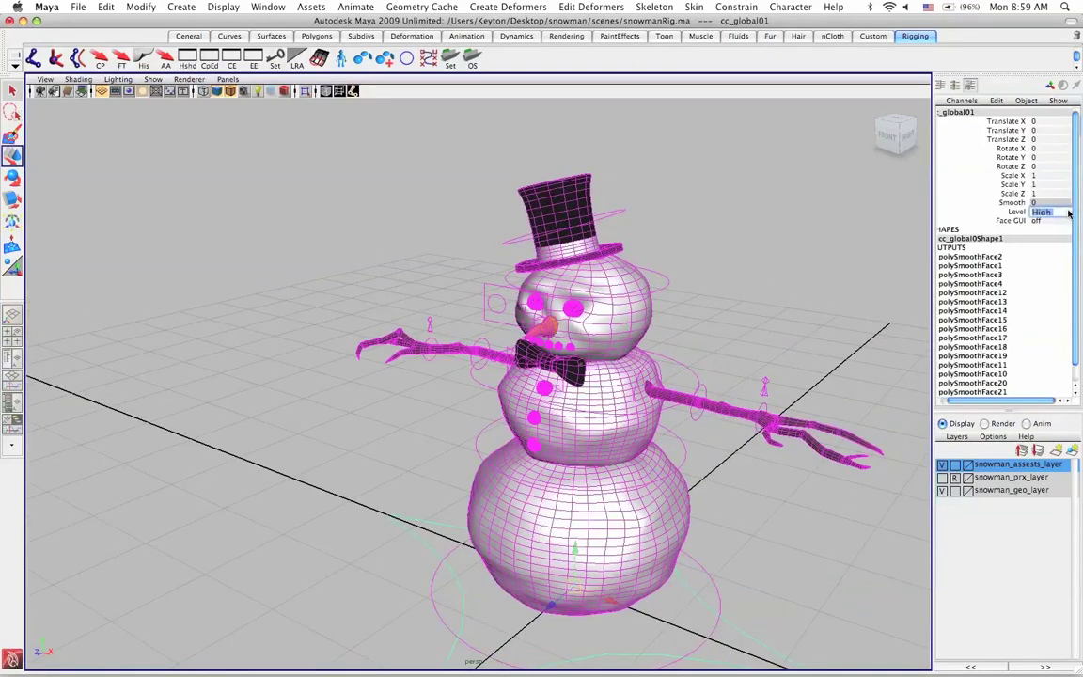
pyautogui.click(1046, 213)
pyautogui.click(1042, 222)
pyautogui.click(788, 261)
pyautogui.keyDown('alt'); pyautogui.moveTo(788, 262); pyautogui.dragTo(813, 121); pyautogui.keyUp('alt')
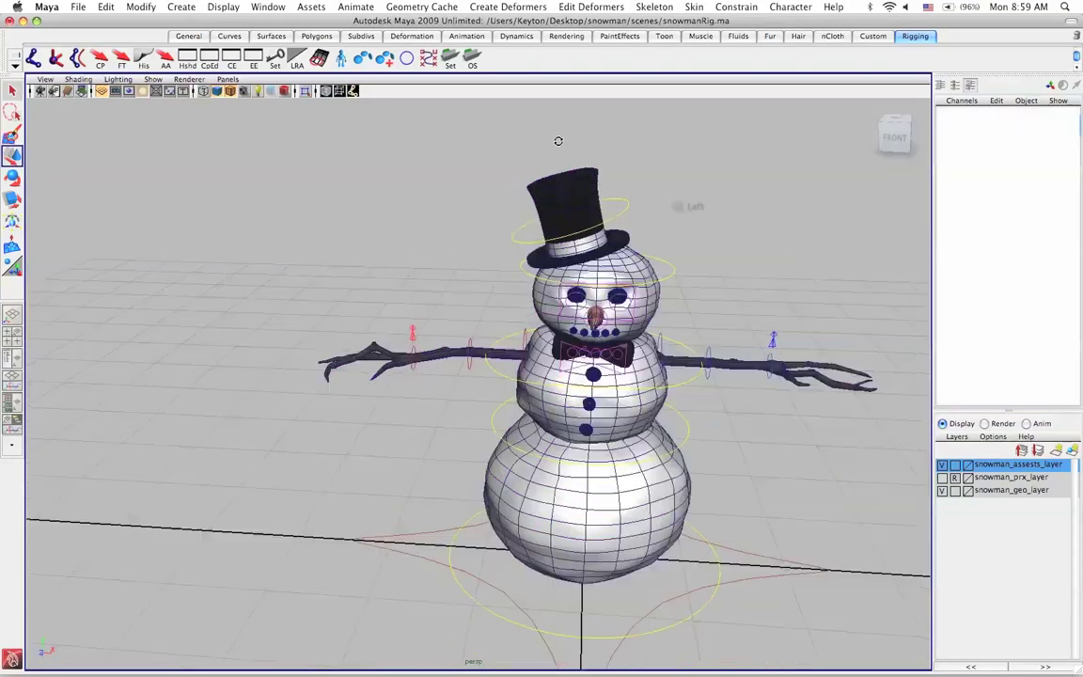
pyautogui.click(78, 80)
pyautogui.click(104, 174)
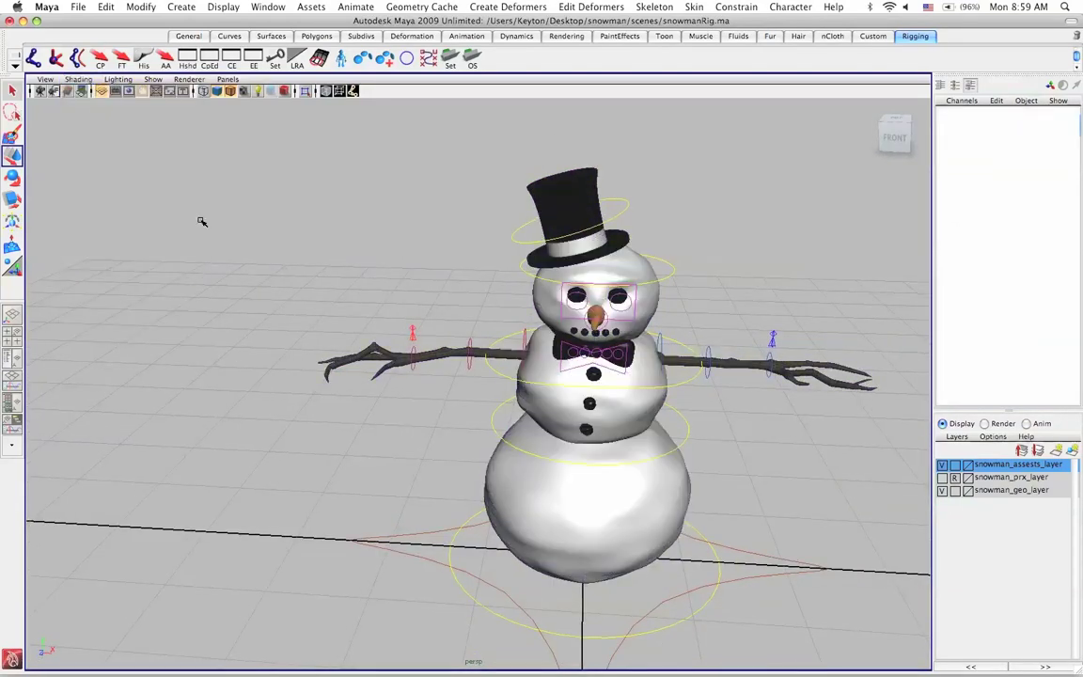